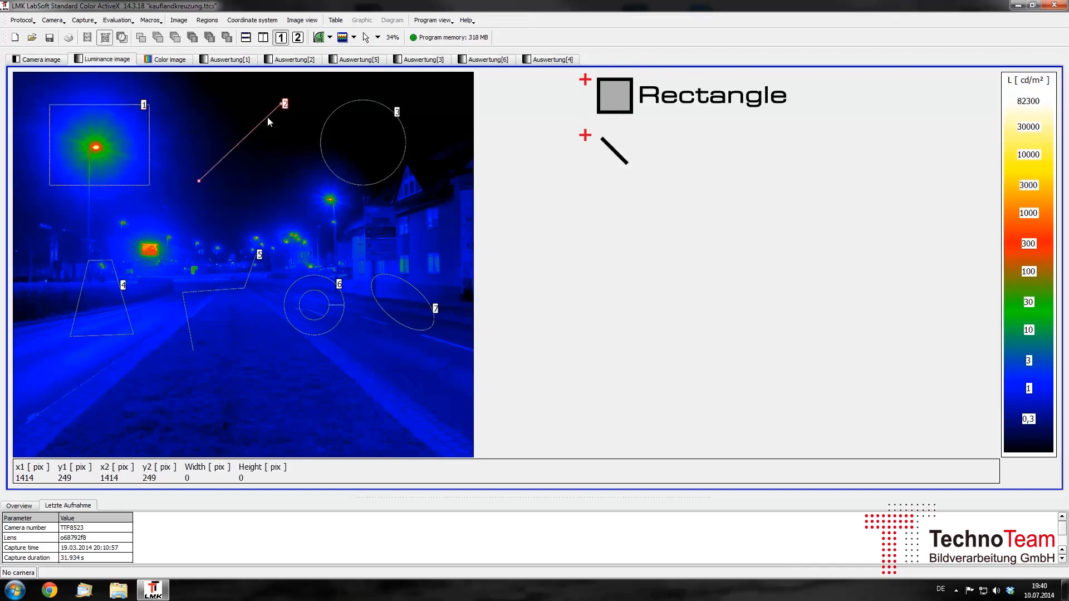
Step: Select the circle, polygon, polyline, circular ring and ellipse regions one after another in the luminance image
{"action": "left_click", "coordinate": [322, 128]}
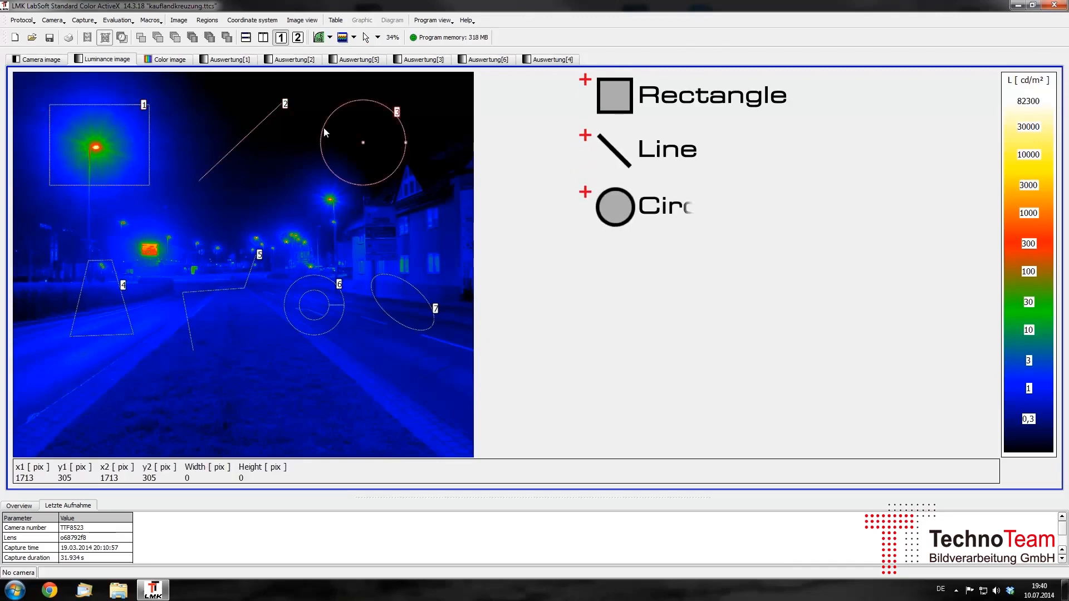
{"action": "left_click", "coordinate": [110, 261]}
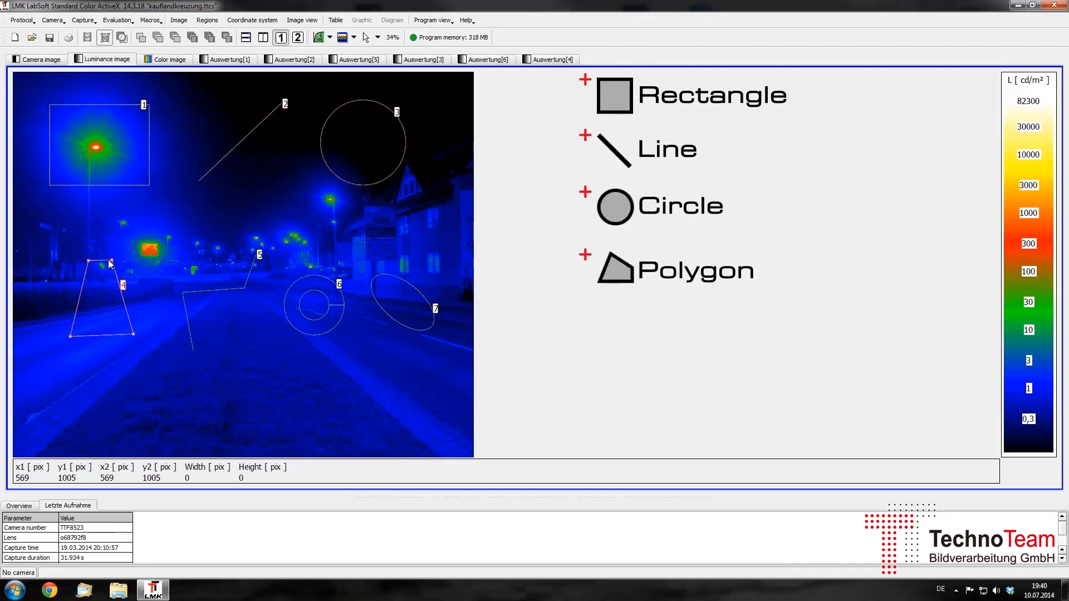
{"action": "left_click", "coordinate": [225, 289]}
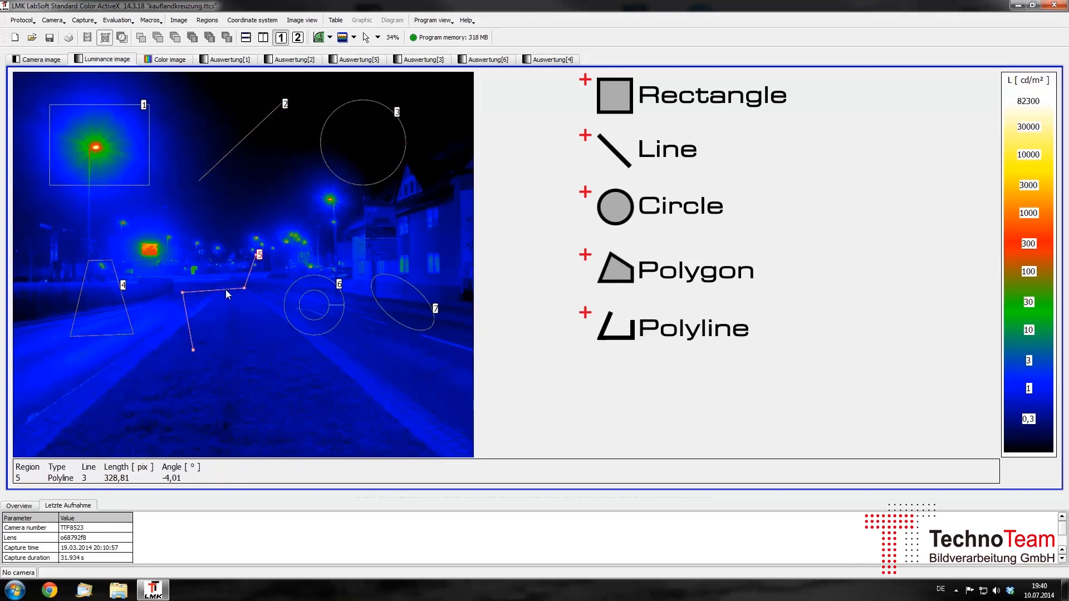
{"action": "left_click", "coordinate": [287, 295]}
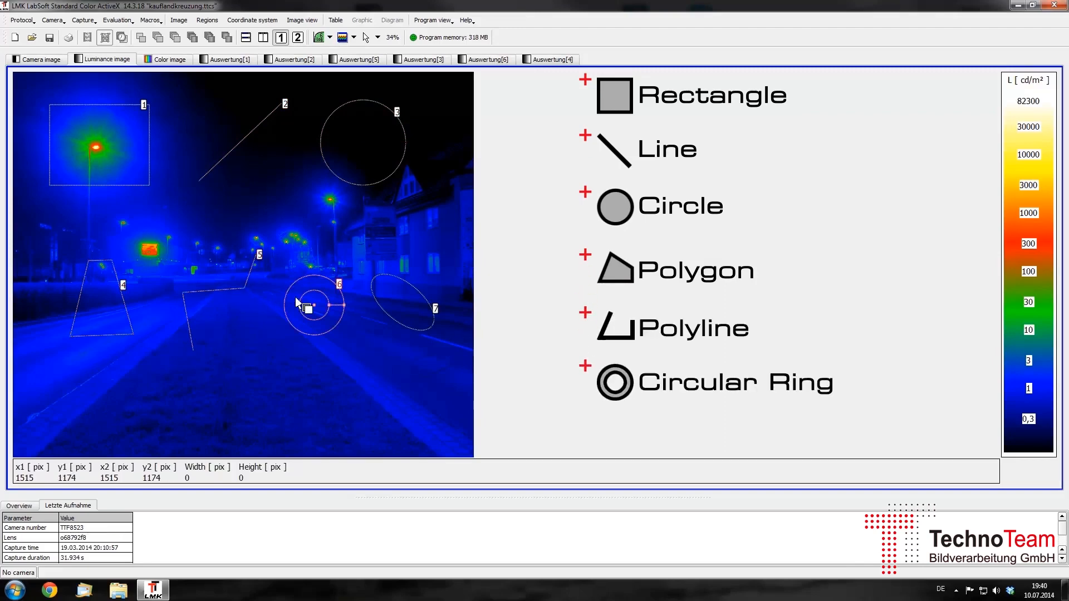
{"action": "left_click", "coordinate": [379, 303]}
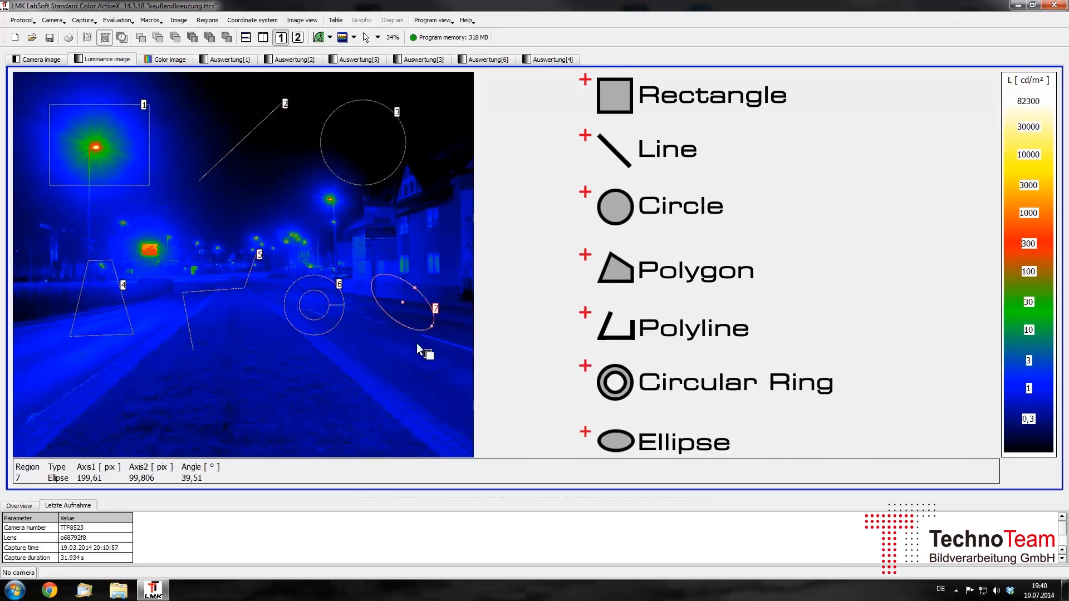
{"action": "left_click", "coordinate": [545, 396]}
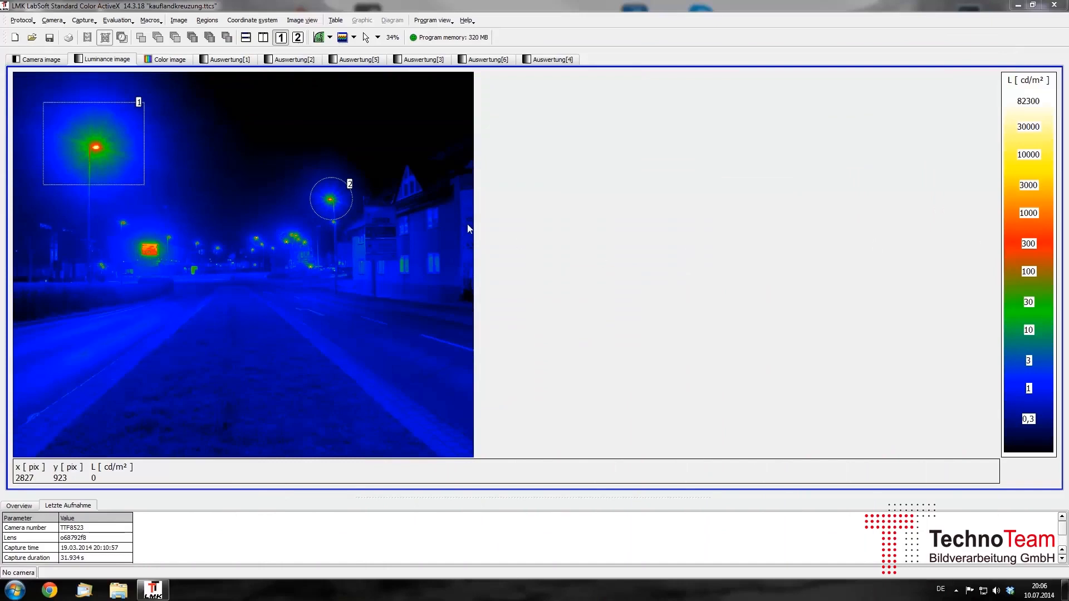
Step: Select the rectangle region around the street lamp and the circle region one at a time, and clear the selection
{"action": "left_click", "coordinate": [125, 165]}
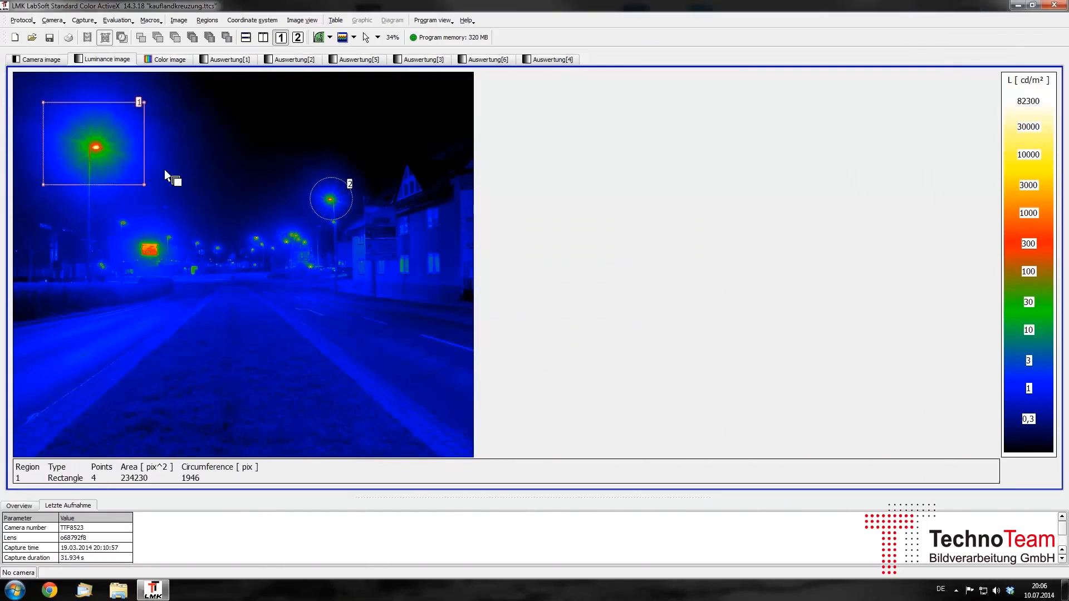
{"action": "left_click", "coordinate": [338, 195]}
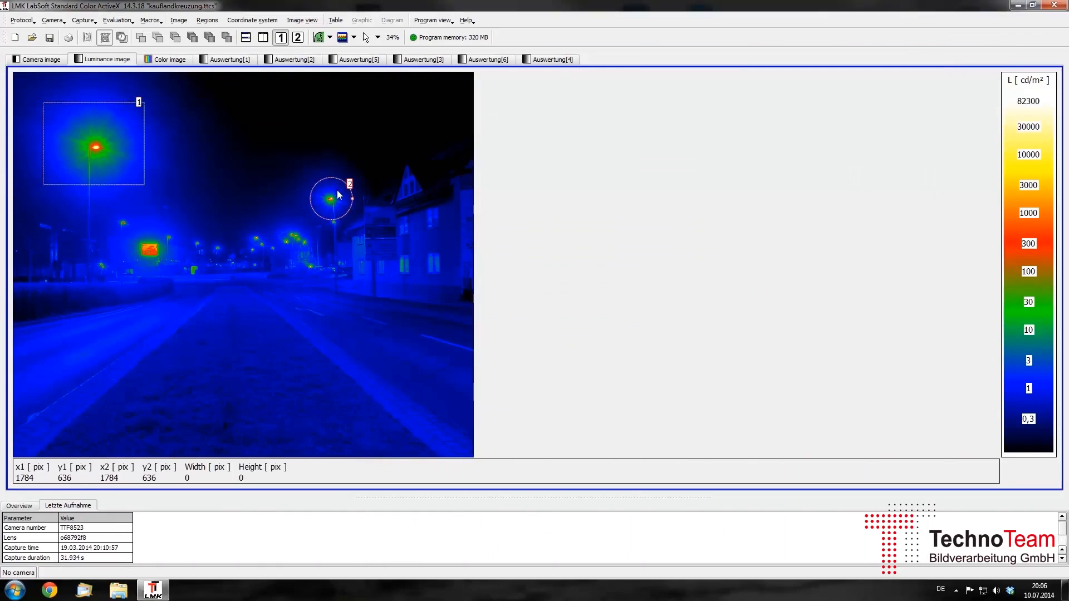
{"action": "left_click", "coordinate": [107, 152]}
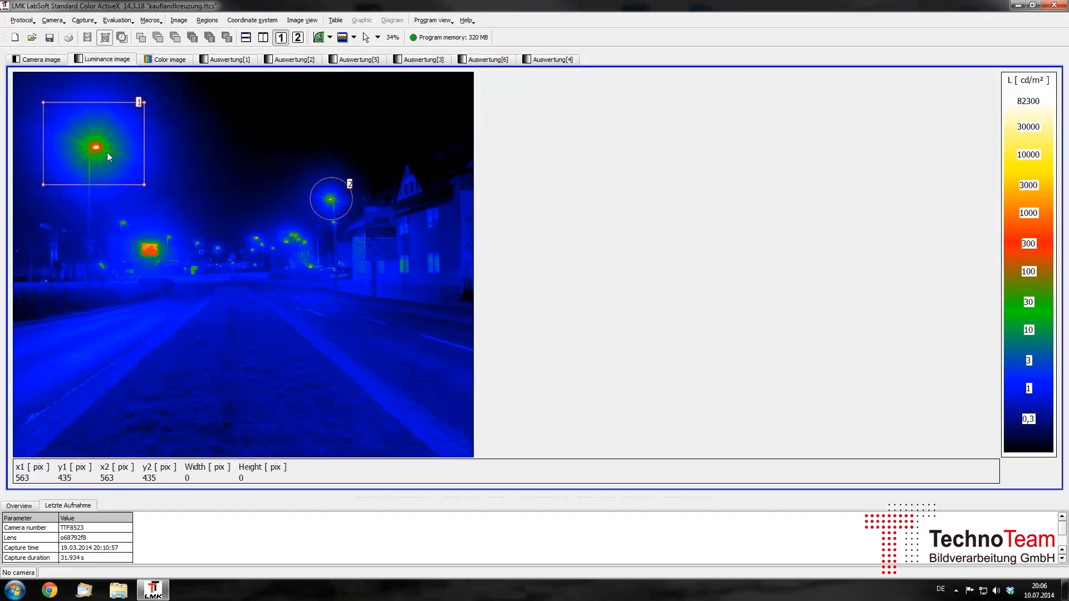
{"action": "left_click", "coordinate": [977, 363]}
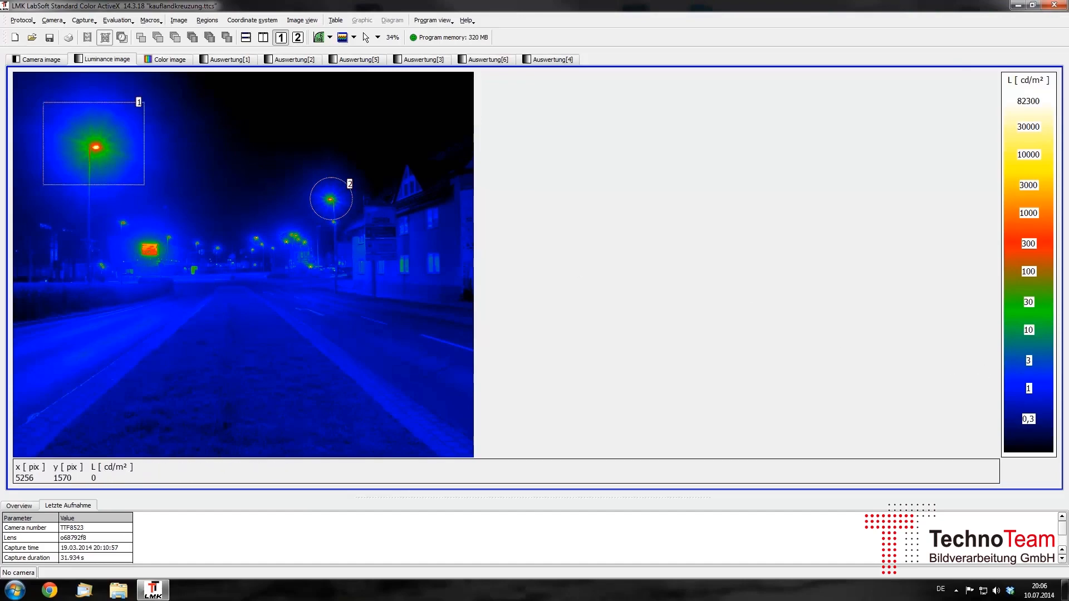
Step: Select the rectangle and circle regions together, once by adding the circle to the selection and once by enclosing both in a selection frame
{"action": "left_click", "coordinate": [118, 165]}
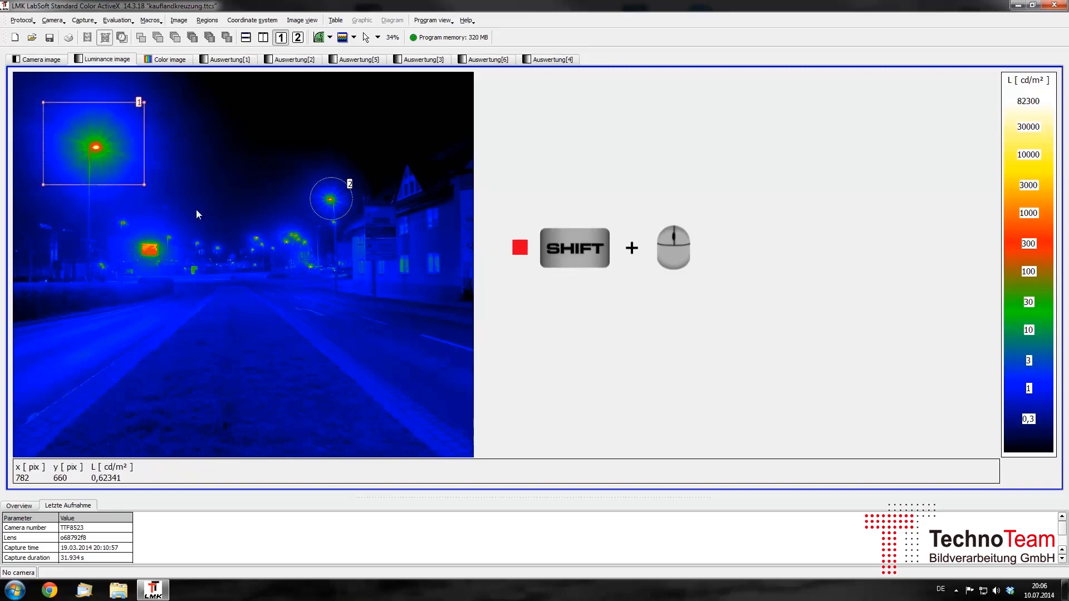
{"action": "left_click", "coordinate": [346, 207], "text": "shift"}
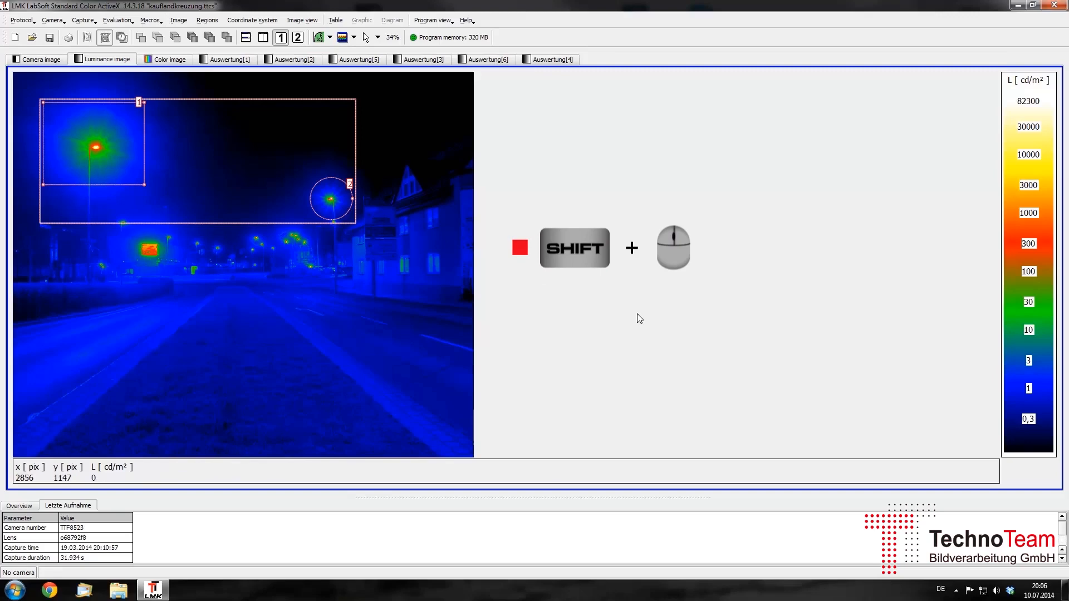
{"action": "left_click", "coordinate": [978, 385]}
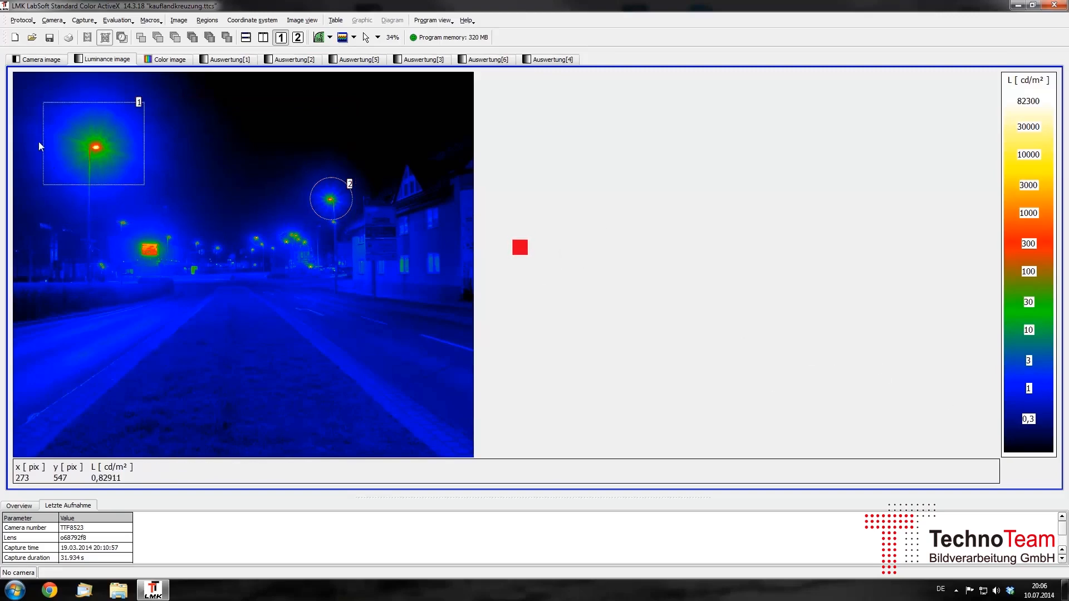
{"action": "mouse_move", "coordinate": [22, 85]}
{"action": "left_mouse_down"}
{"action": "mouse_move", "coordinate": [138, 173]}
{"action": "mouse_move", "coordinate": [315, 235]}
{"action": "mouse_move", "coordinate": [387, 246]}
{"action": "left_mouse_up"}
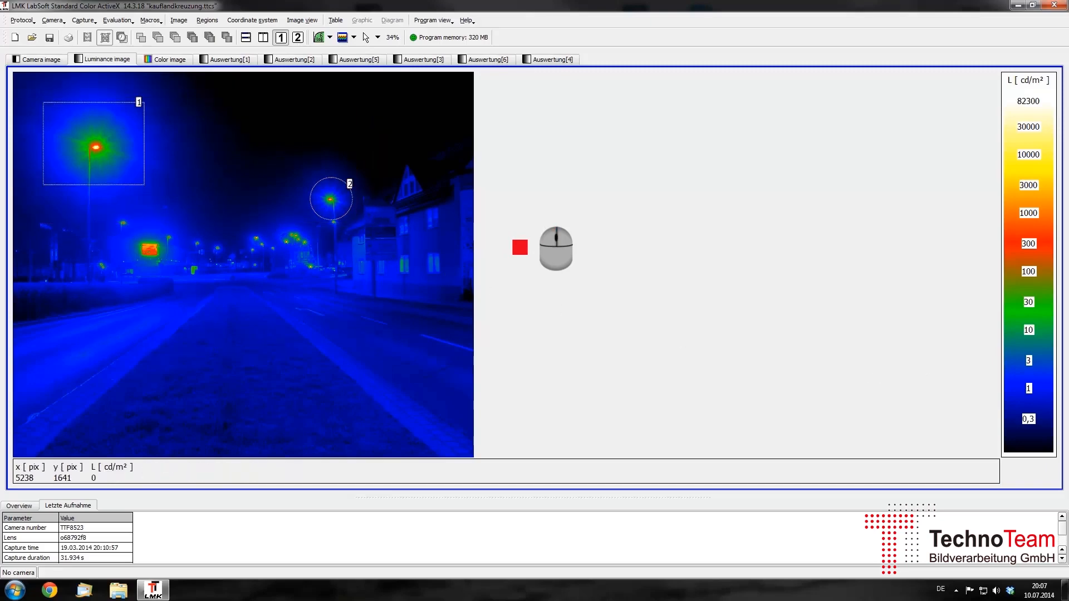
Step: Shift the street lamp's rectangle region slightly down and right, and place one copy below it and another beside it
{"action": "left_click", "coordinate": [105, 106]}
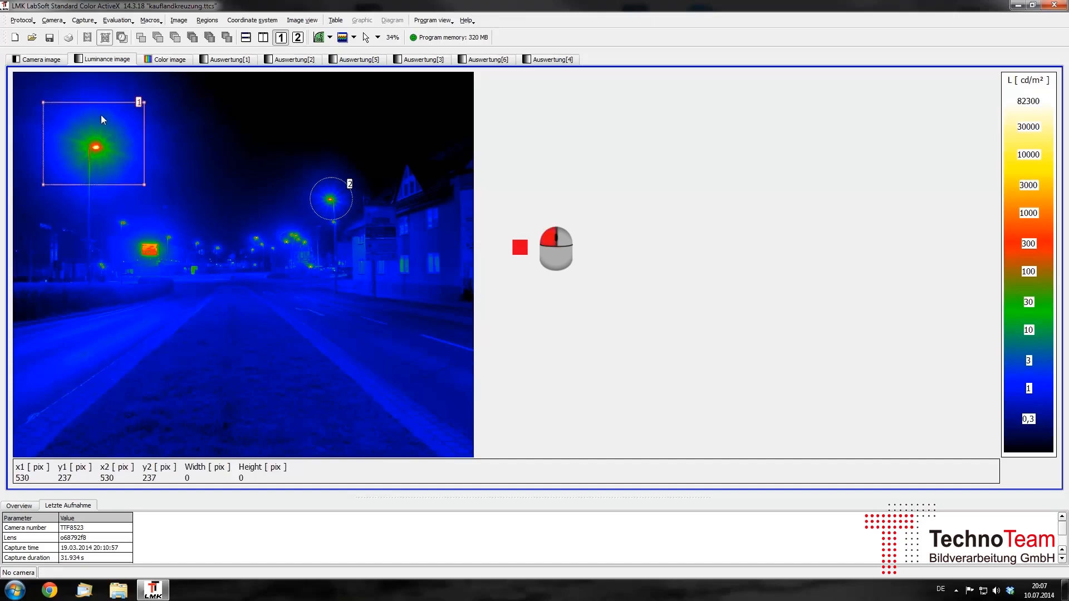
{"action": "mouse_move", "coordinate": [106, 105]}
{"action": "left_mouse_down"}
{"action": "mouse_move", "coordinate": [123, 105]}
{"action": "mouse_move", "coordinate": [179, 162]}
{"action": "mouse_move", "coordinate": [163, 197]}
{"action": "mouse_move", "coordinate": [143, 208]}
{"action": "mouse_move", "coordinate": [242, 124]}
{"action": "mouse_move", "coordinate": [108, 107]}
{"action": "left_mouse_up"}
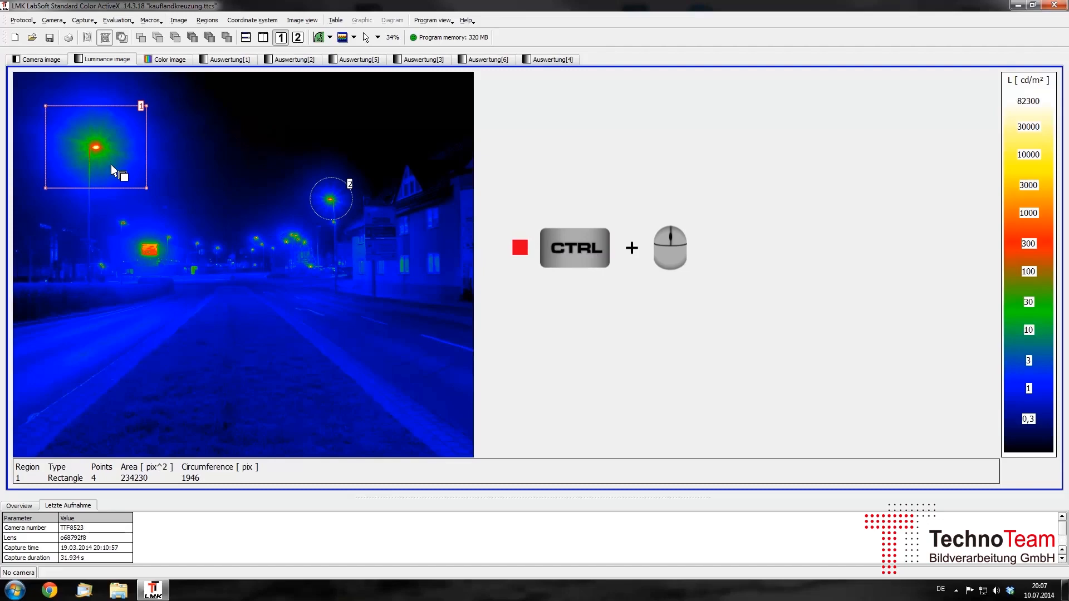
{"action": "left_click_drag", "start_coordinate": [111, 165], "coordinate": [240, 165]}
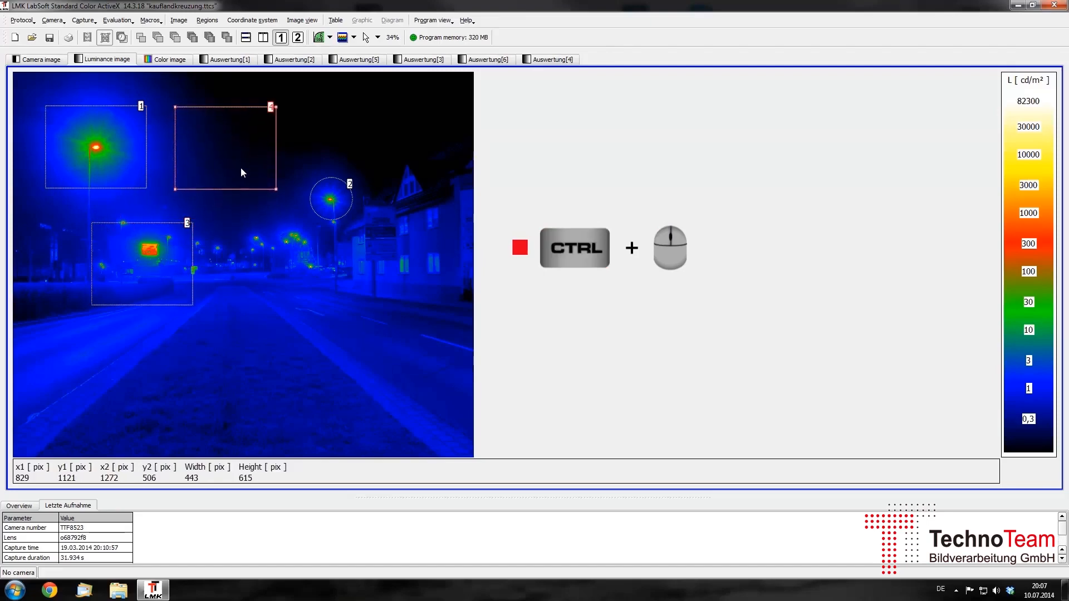
{"action": "left_click", "coordinate": [258, 233]}
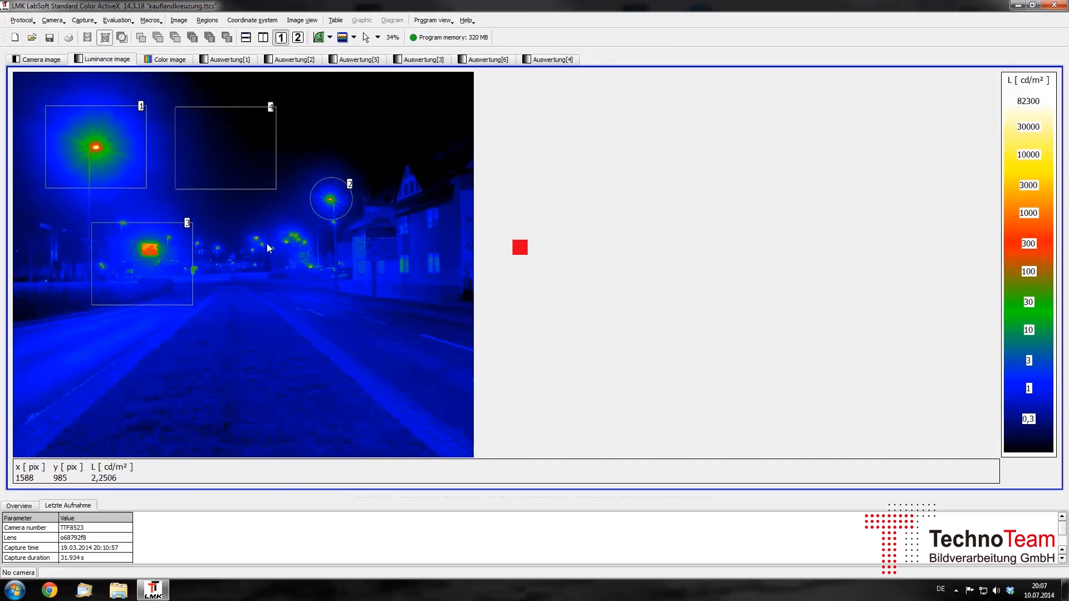
Step: Delete both copied rectangle regions, first the one in the dark sky and then the one around the bright sign
{"action": "left_click", "coordinate": [226, 180]}
{"action": "right_click", "coordinate": [226, 179]}
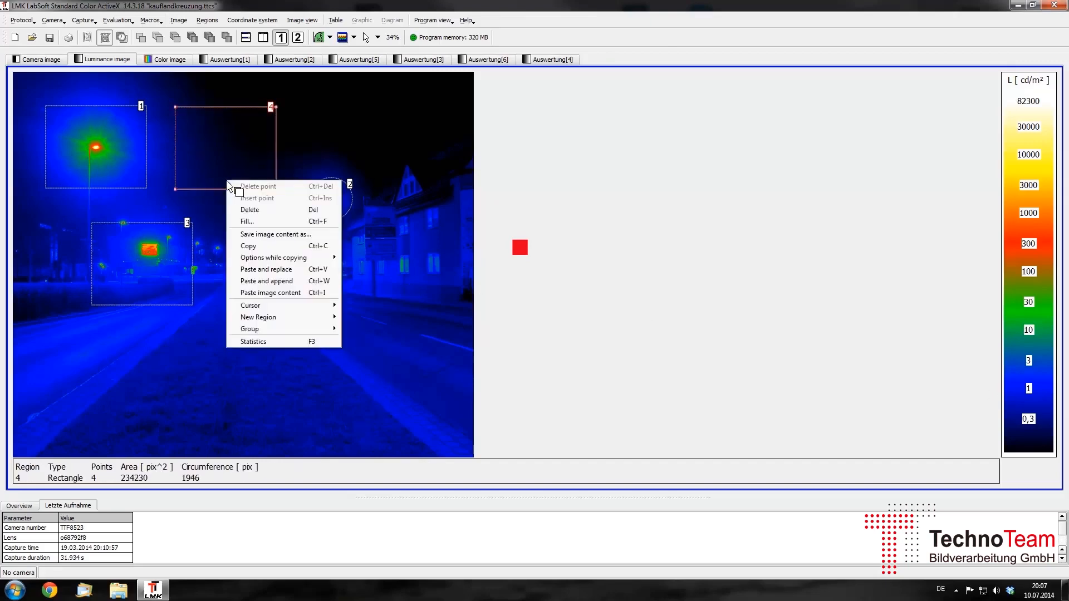
{"action": "left_click", "coordinate": [249, 210]}
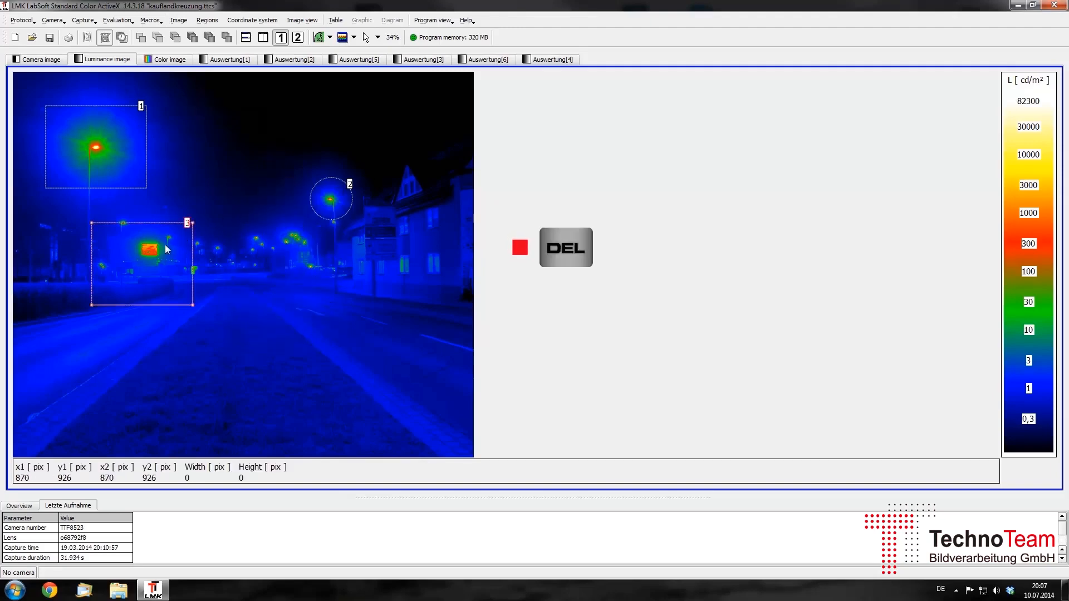
{"action": "key", "text": "Delete"}
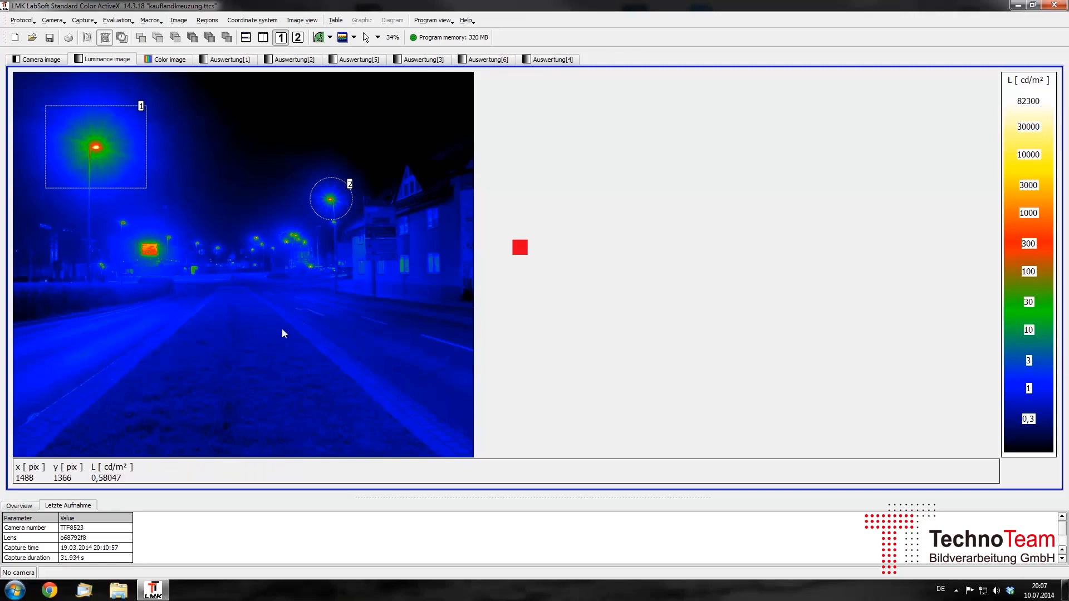
Step: Resize the street lamp's rectangle region by moving its lower-right corner point
{"action": "left_click", "coordinate": [97, 187]}
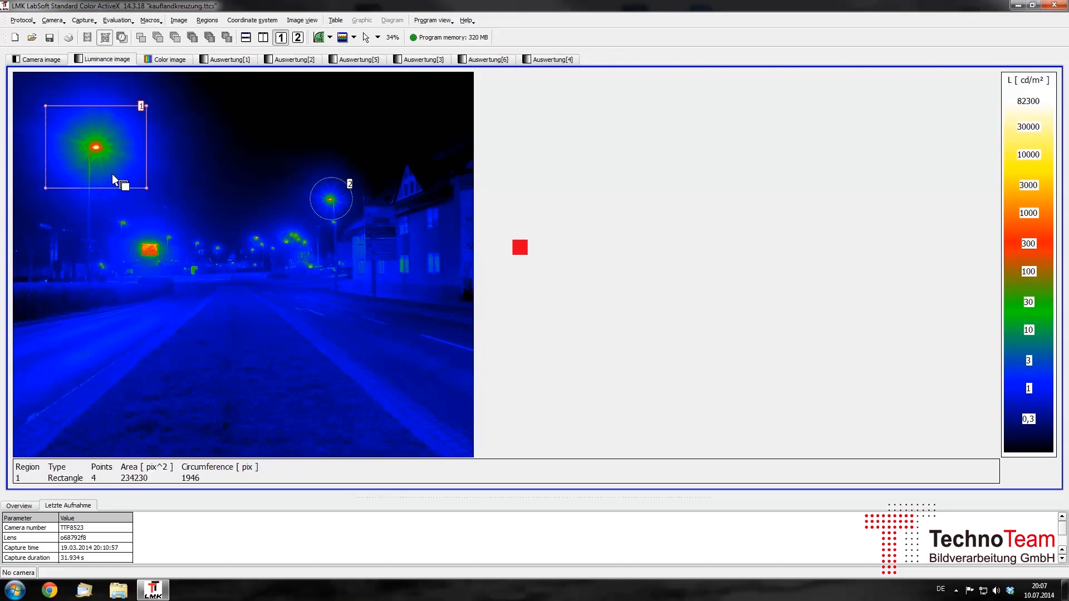
{"action": "left_click", "coordinate": [146, 189]}
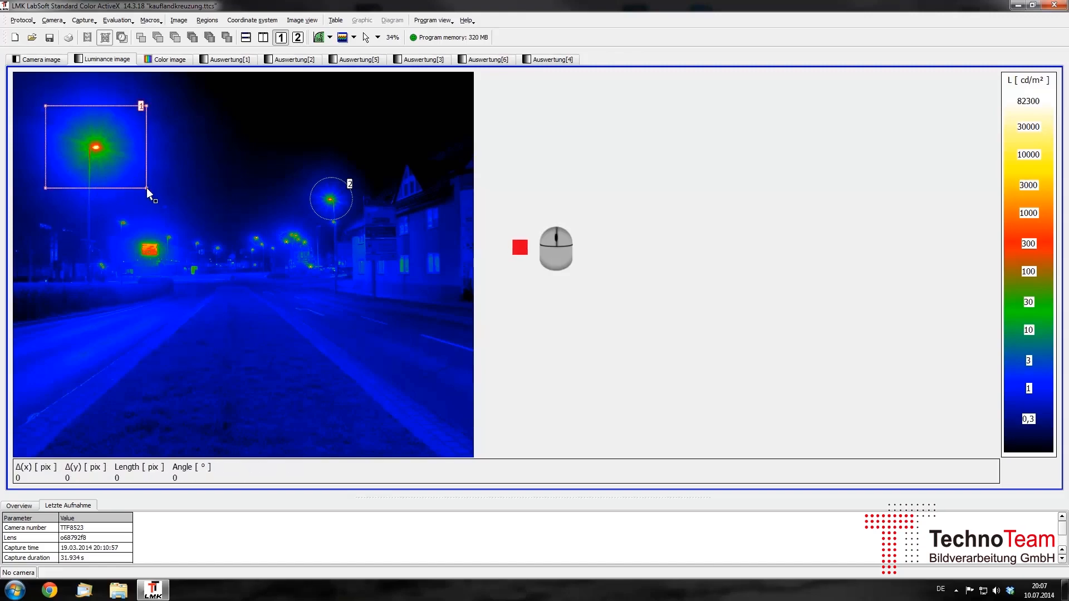
{"action": "mouse_move", "coordinate": [146, 188]}
{"action": "left_mouse_down"}
{"action": "mouse_move", "coordinate": [274, 306]}
{"action": "mouse_move", "coordinate": [275, 183]}
{"action": "mouse_move", "coordinate": [140, 188]}
{"action": "left_mouse_up"}
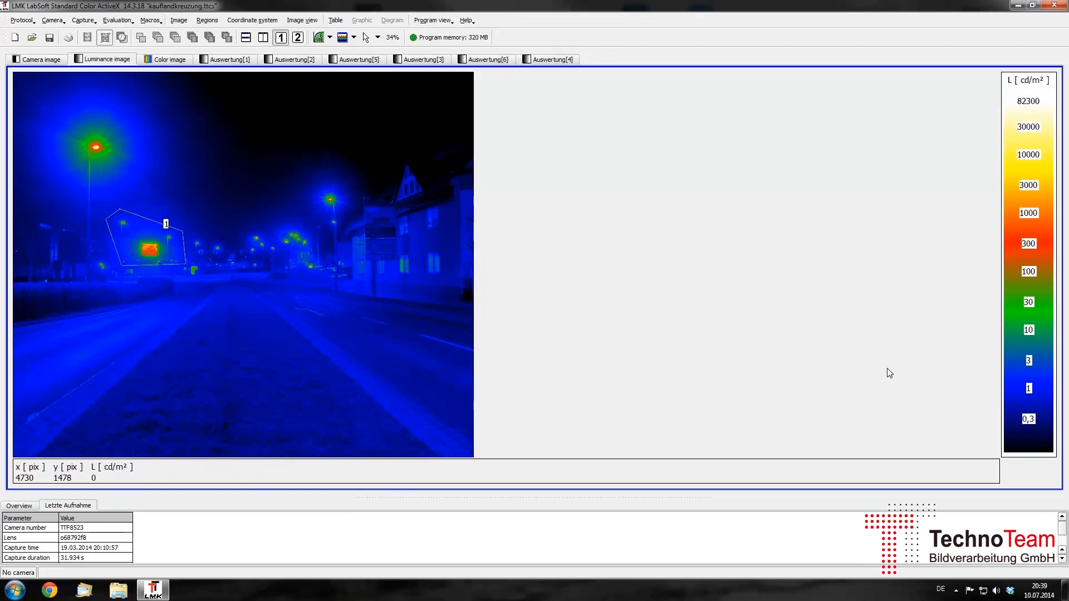
Step: Insert a point in the upper slanted edge of the polygon region and move it down into the polygon
{"action": "left_click", "coordinate": [139, 240]}
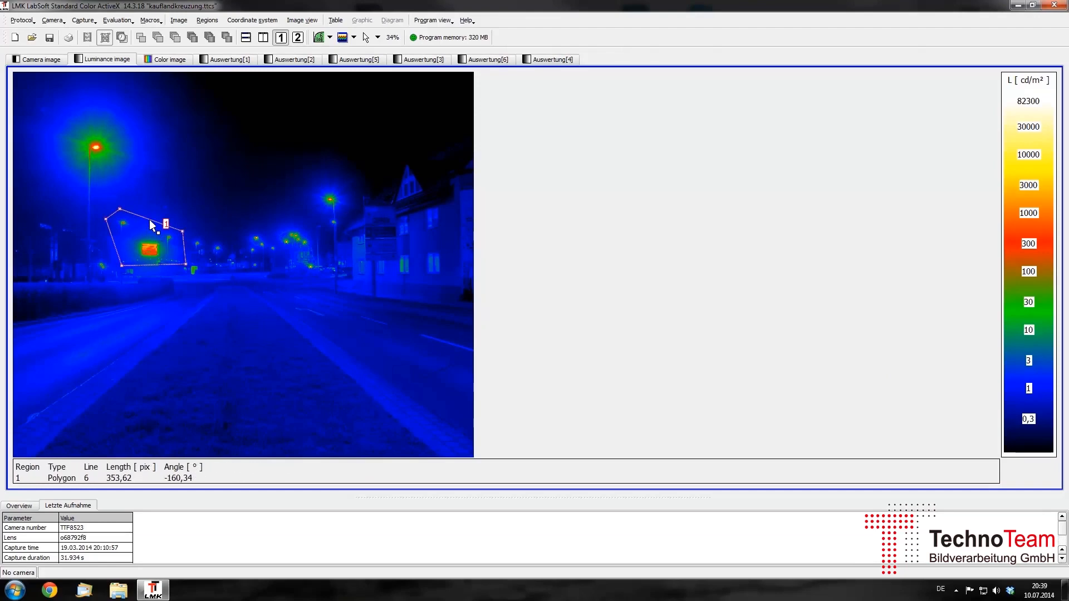
{"action": "right_click", "coordinate": [150, 220]}
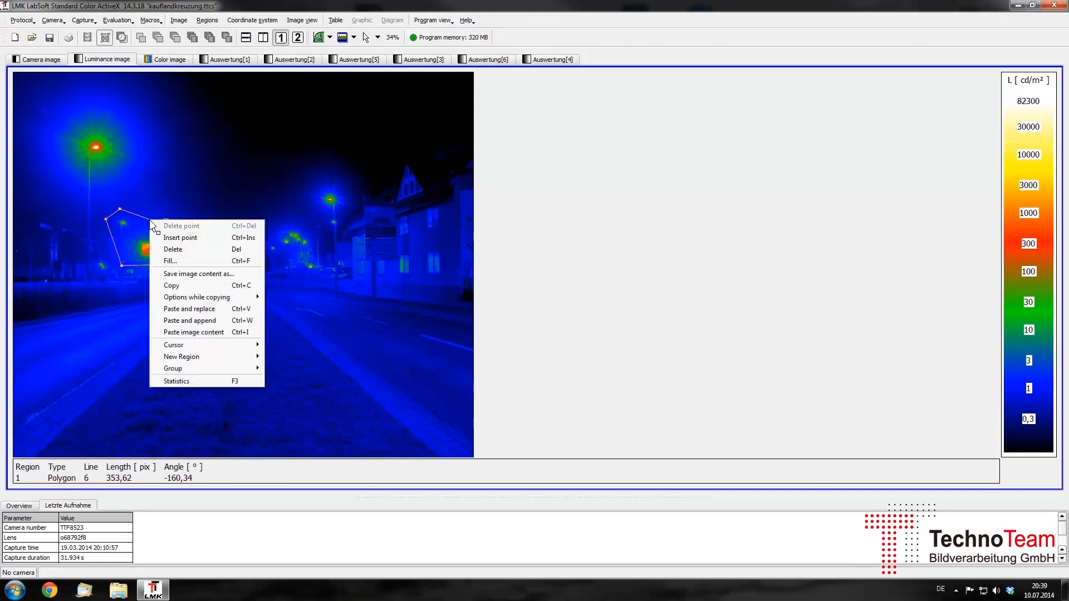
{"action": "left_click", "coordinate": [194, 238]}
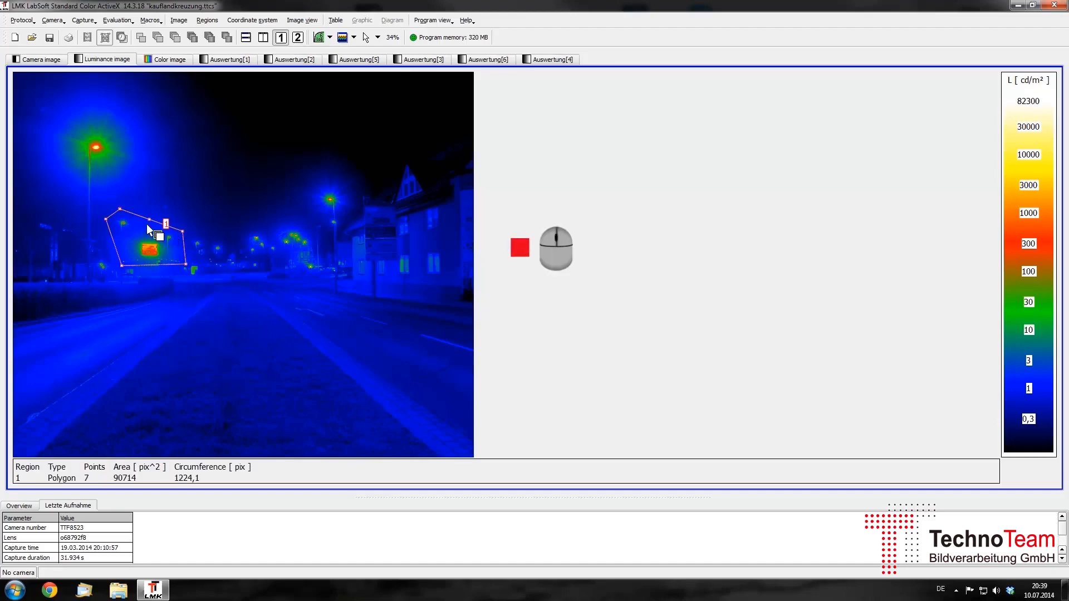
{"action": "left_click_drag", "start_coordinate": [150, 220], "coordinate": [146, 237]}
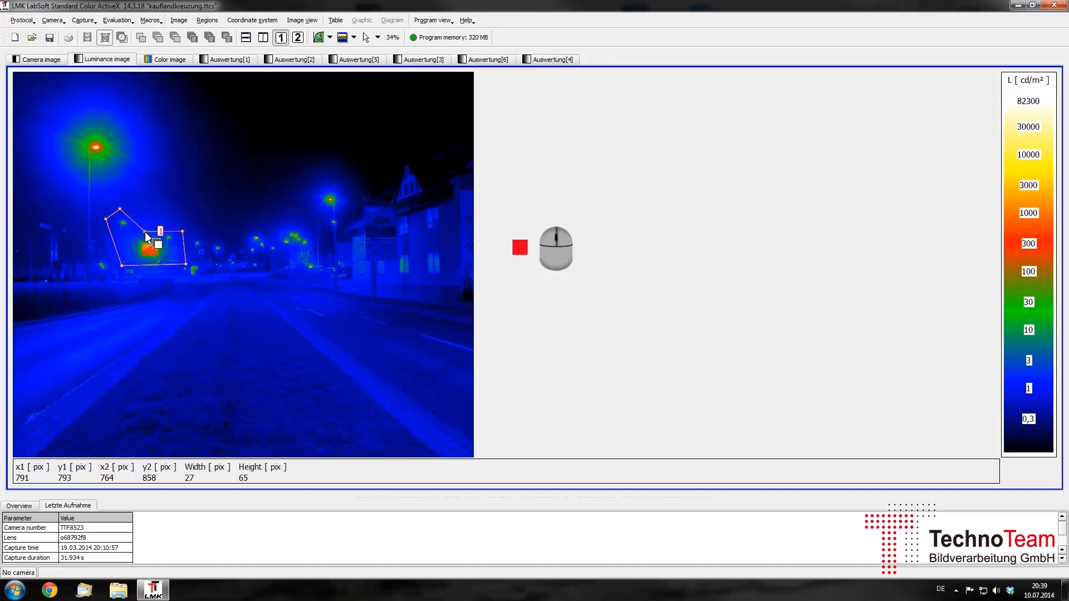
Step: Insert a point in the left edge of the polygon region and move it inward toward the bright sign
{"action": "key", "text": "ctrl+Insert"}
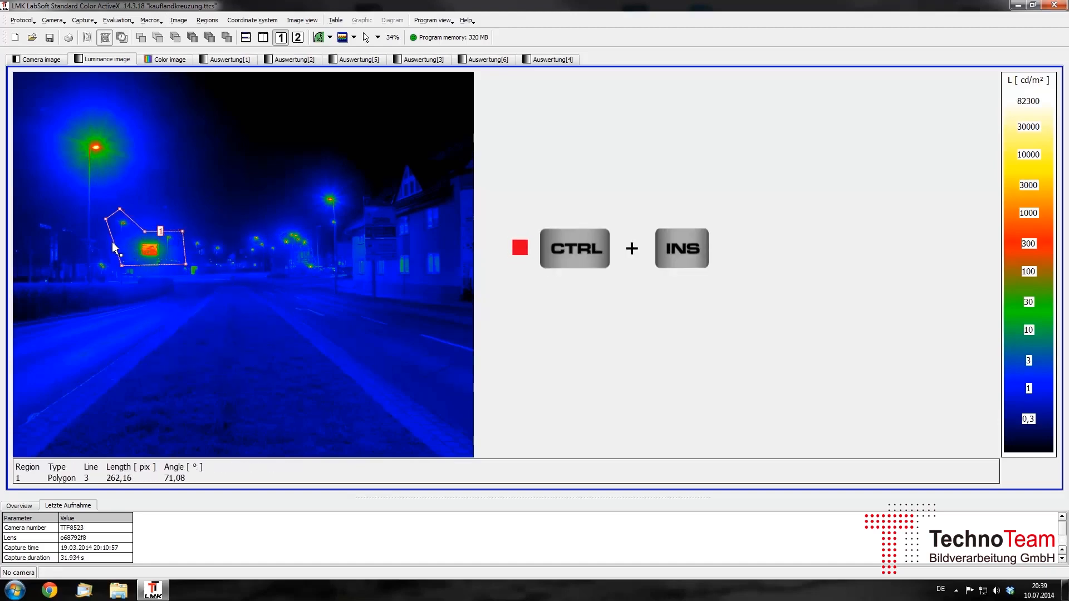
{"action": "key", "text": "ctrl+Insert"}
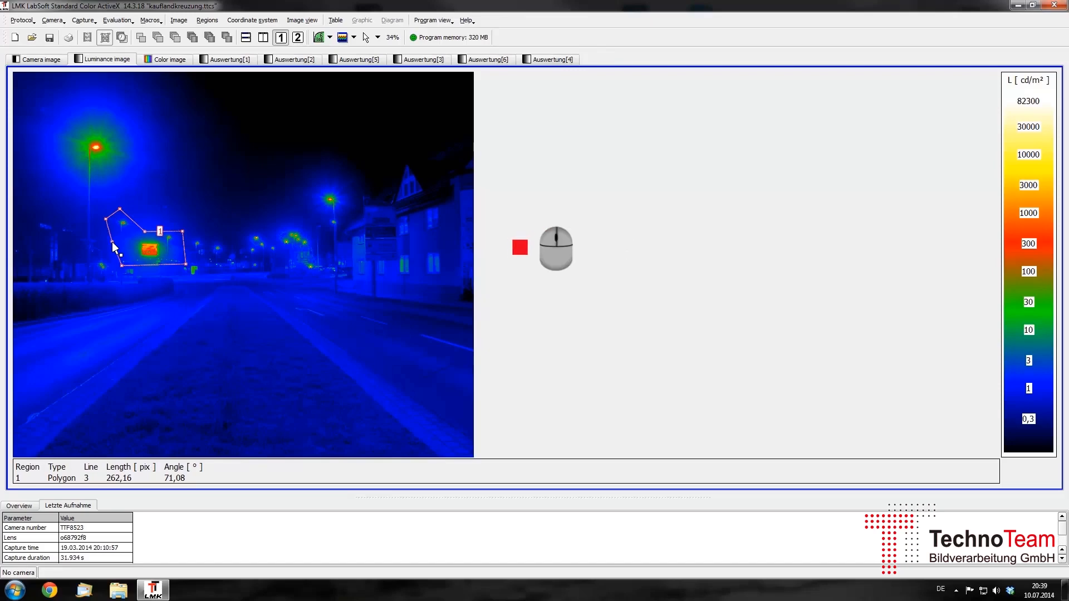
{"action": "left_click_drag", "start_coordinate": [112, 242], "coordinate": [127, 252]}
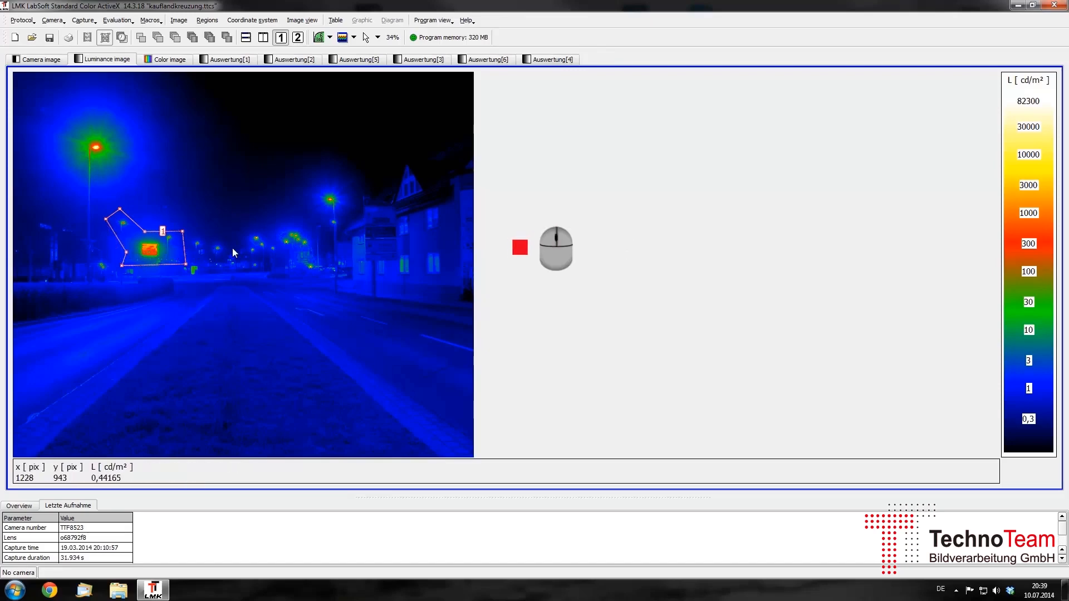
Step: Delete the two inserted points from the upper and left edges of the polygon region
{"action": "right_click", "coordinate": [147, 235]}
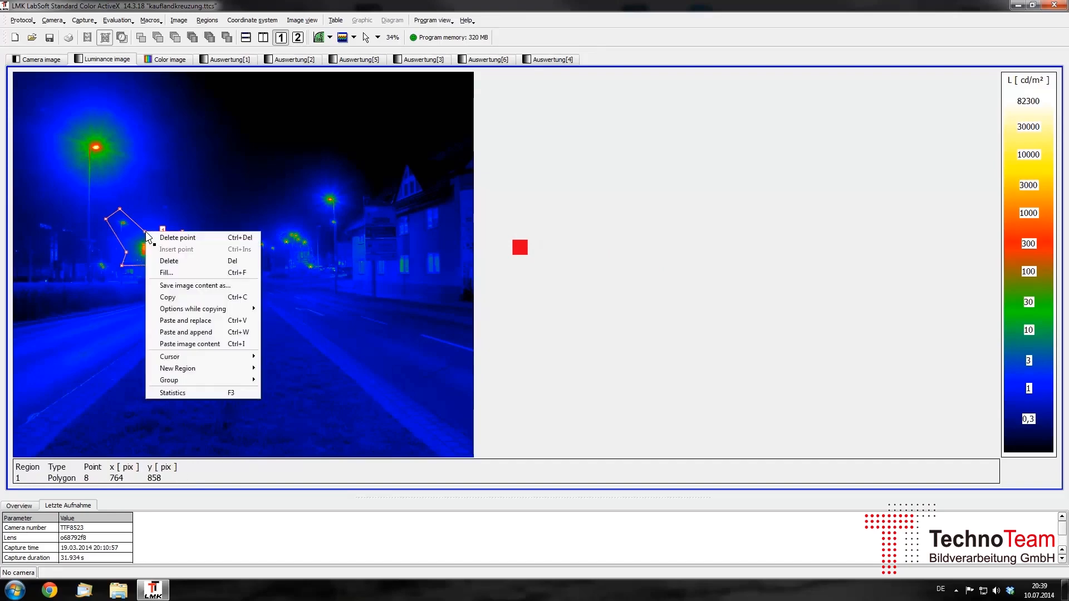
{"action": "left_click", "coordinate": [213, 238]}
{"action": "key", "text": "ctrl+Delete"}
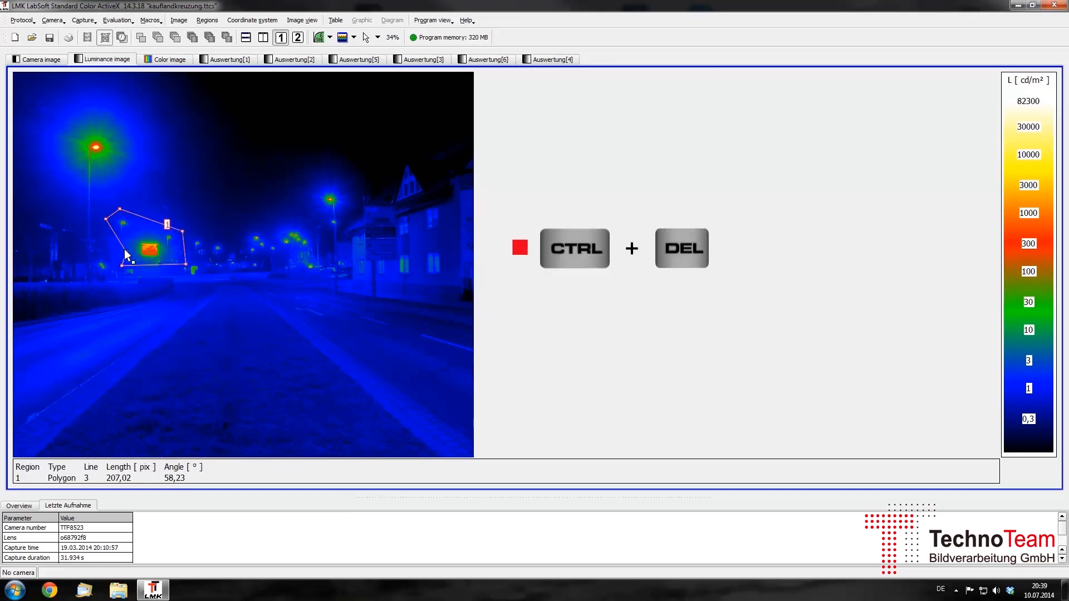
{"action": "key", "text": "ctrl+Delete"}
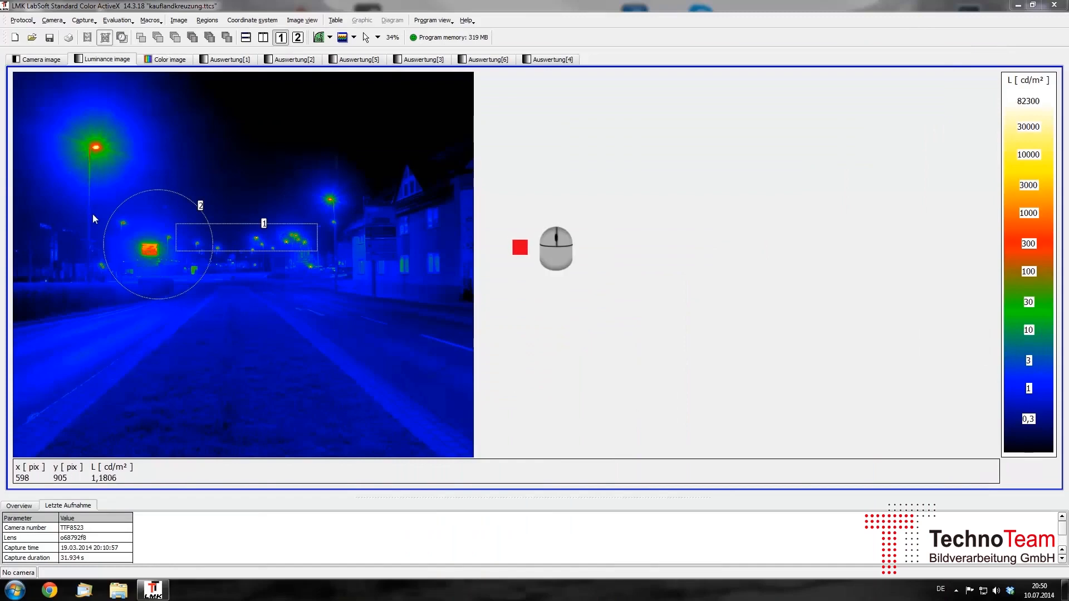
Step: Select the circle and rectangle regions together and combine them with Group (OR)
{"action": "left_click", "coordinate": [76, 181]}
{"action": "left_click_drag", "start_coordinate": [76, 182], "coordinate": [372, 325]}
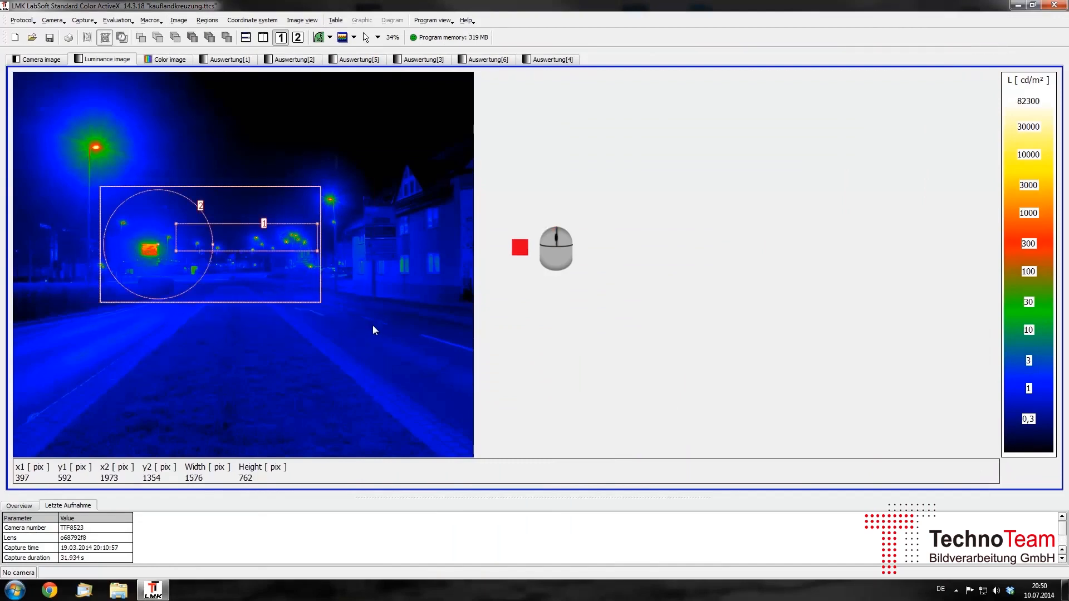
{"action": "right_click", "coordinate": [392, 243]}
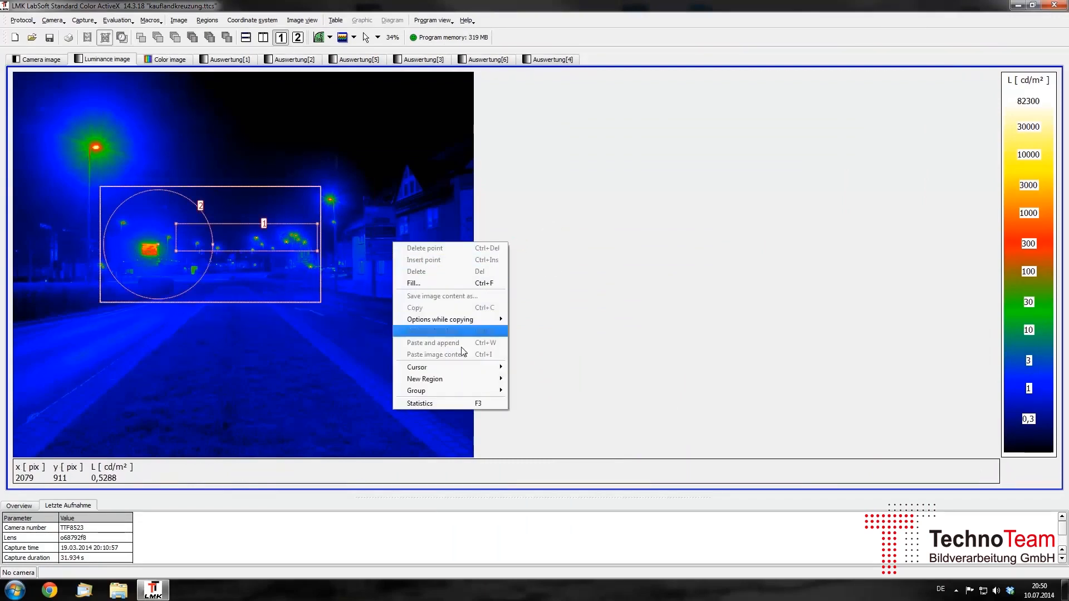
{"action": "mouse_move", "coordinate": [493, 394]}
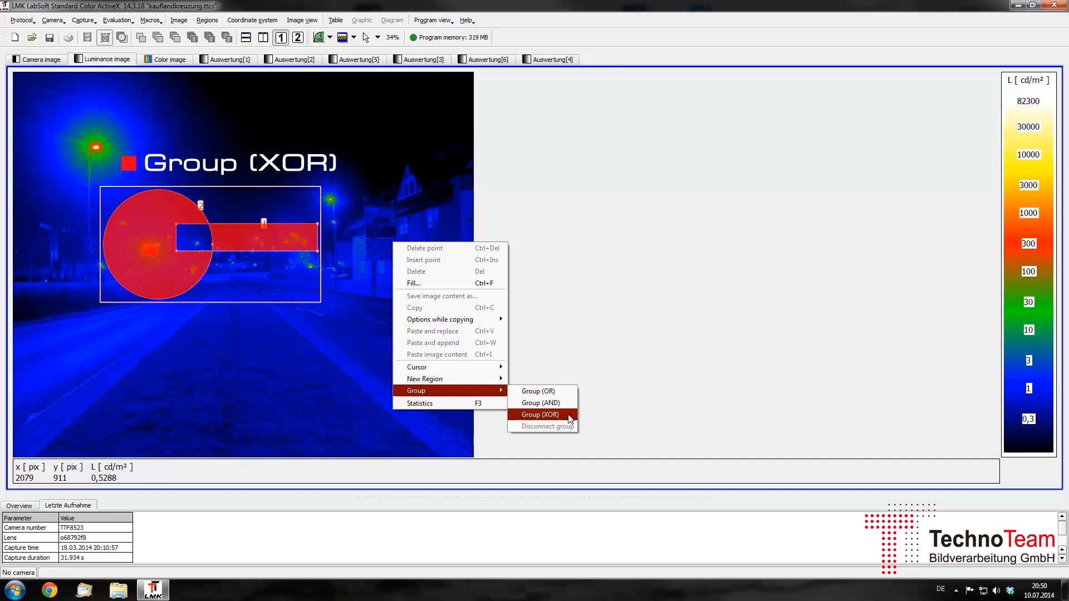
{"action": "left_click", "coordinate": [567, 391]}
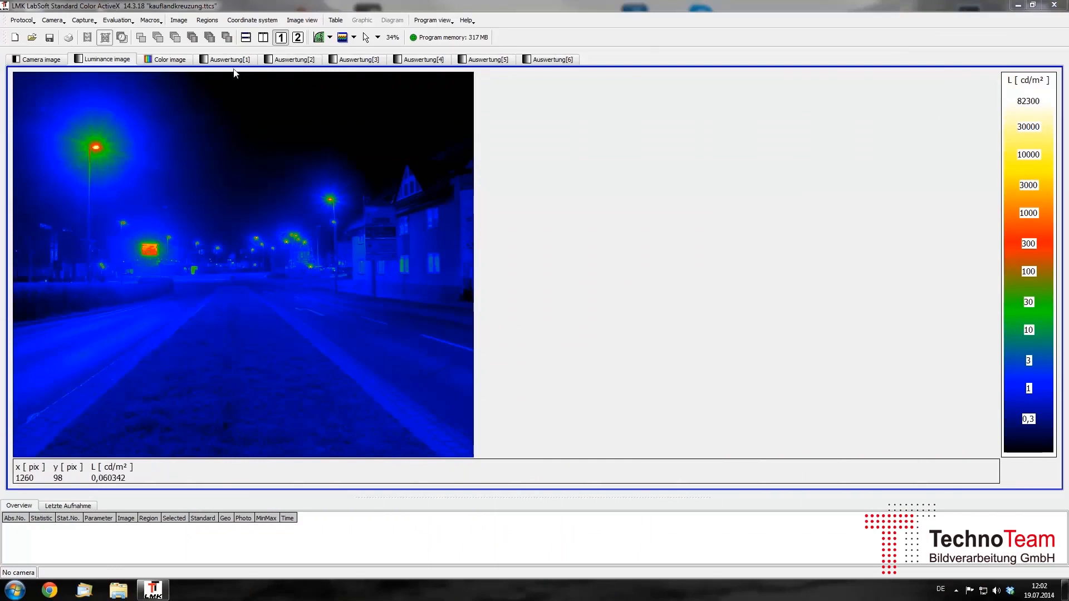
Step: Create a new rectangle region through the region properties and name it Test
{"action": "left_click", "coordinate": [207, 20]}
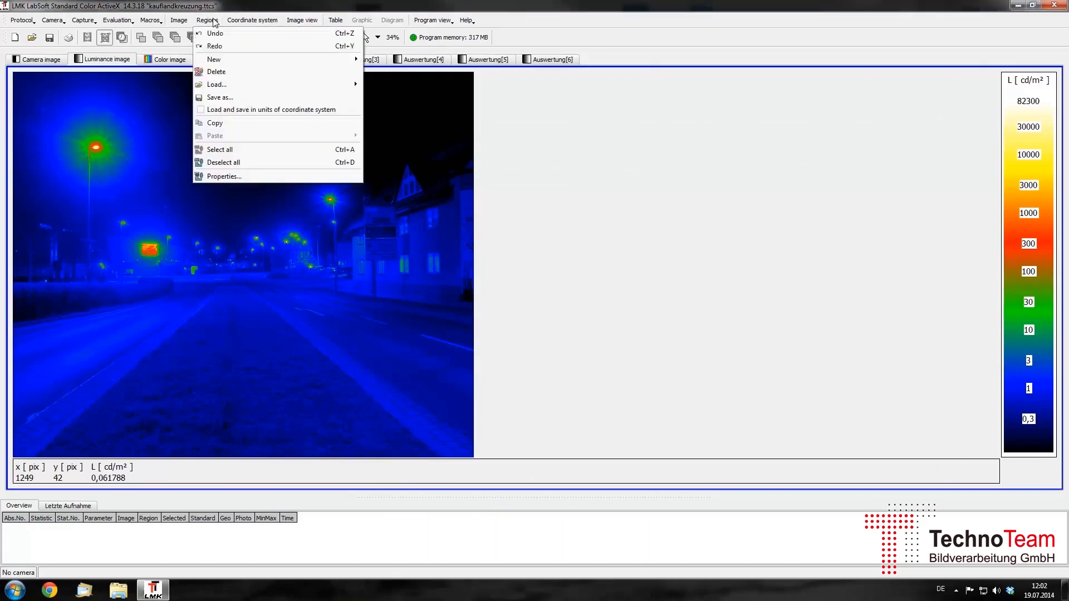
{"action": "left_click", "coordinate": [301, 176]}
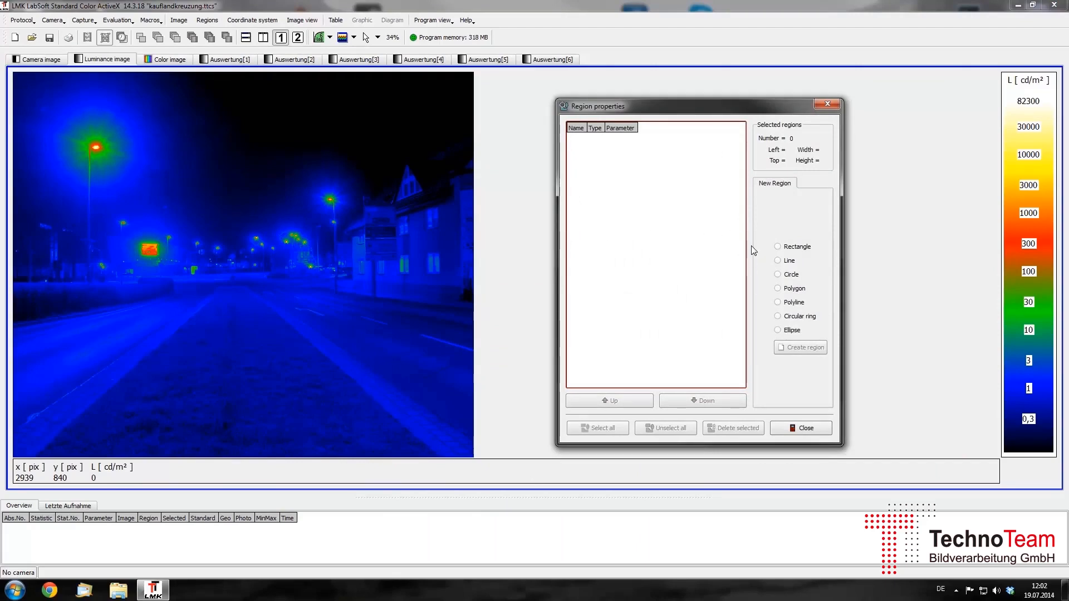
{"action": "left_click", "coordinate": [778, 246]}
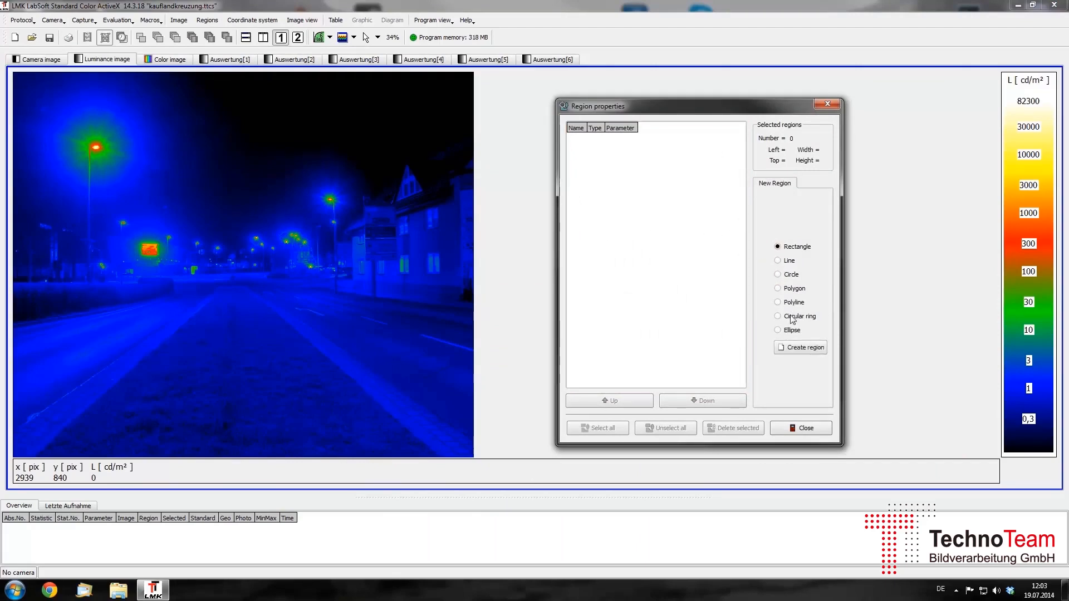
{"action": "left_click", "coordinate": [804, 348]}
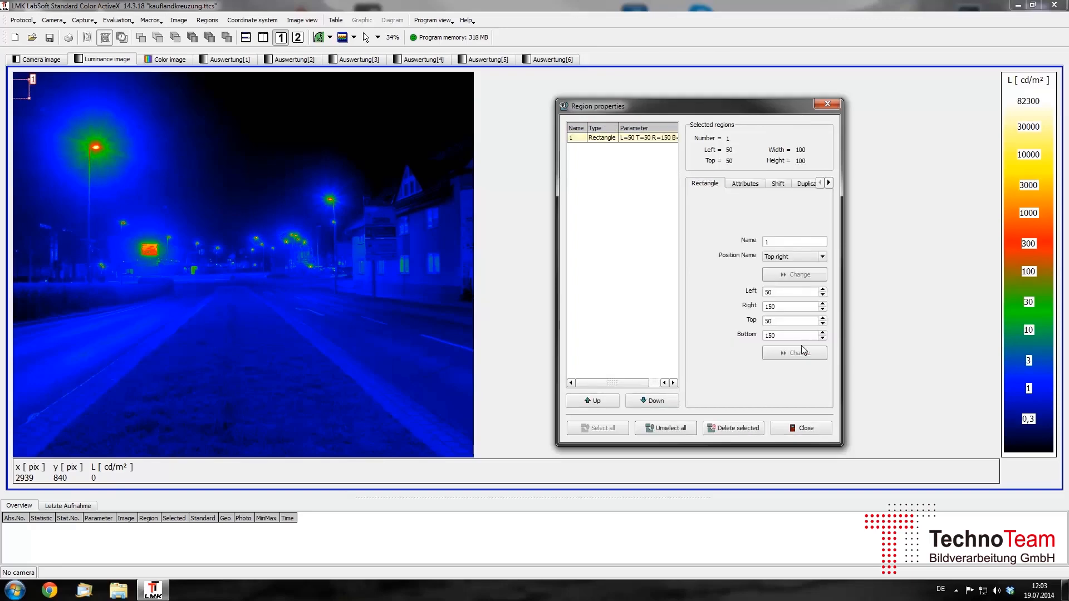
{"action": "double_click", "coordinate": [798, 241]}
{"action": "type", "text": "Test"}
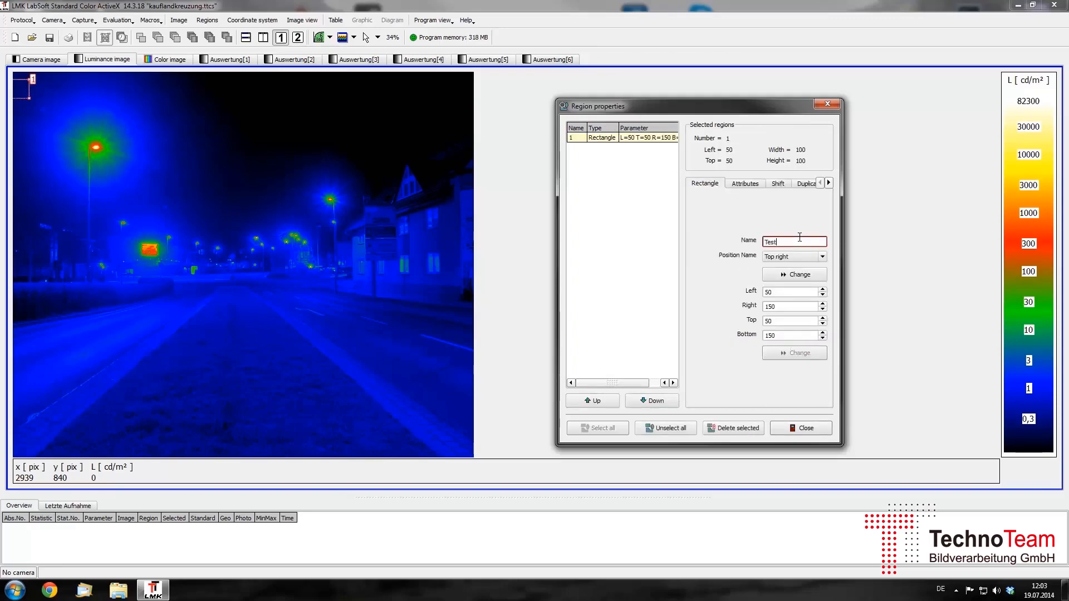
{"action": "left_click", "coordinate": [804, 275]}
Step: Set the Test rectangle's bounds to left 300, right 700, top 200 and bottom 600
{"action": "type", "text": "300"}
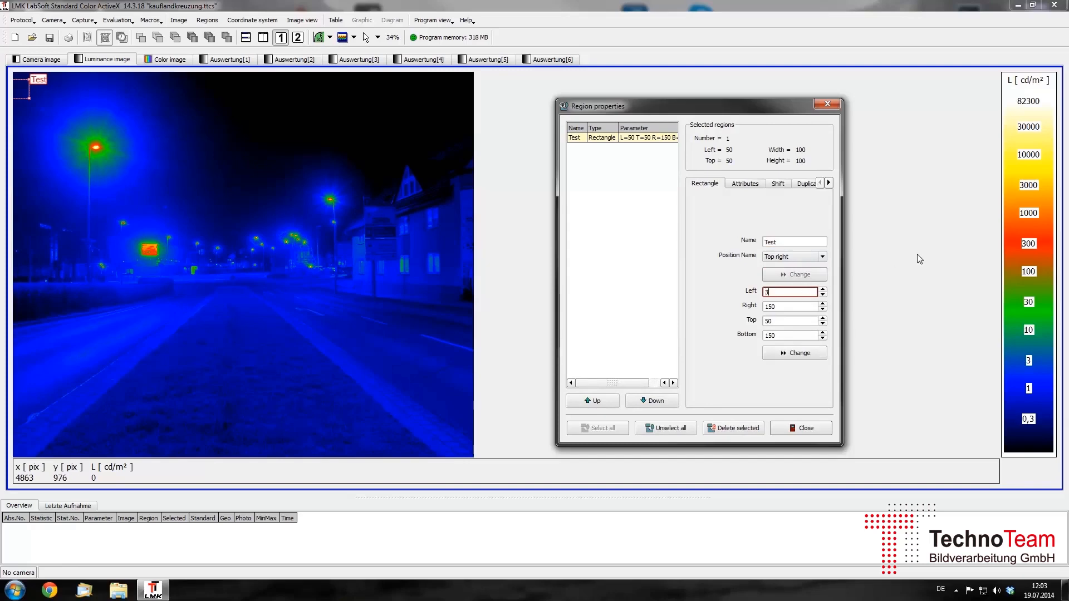
{"action": "key", "text": "Tab"}
{"action": "type", "text": "700"}
{"action": "key", "text": "Tab"}
{"action": "type", "text": "200"}
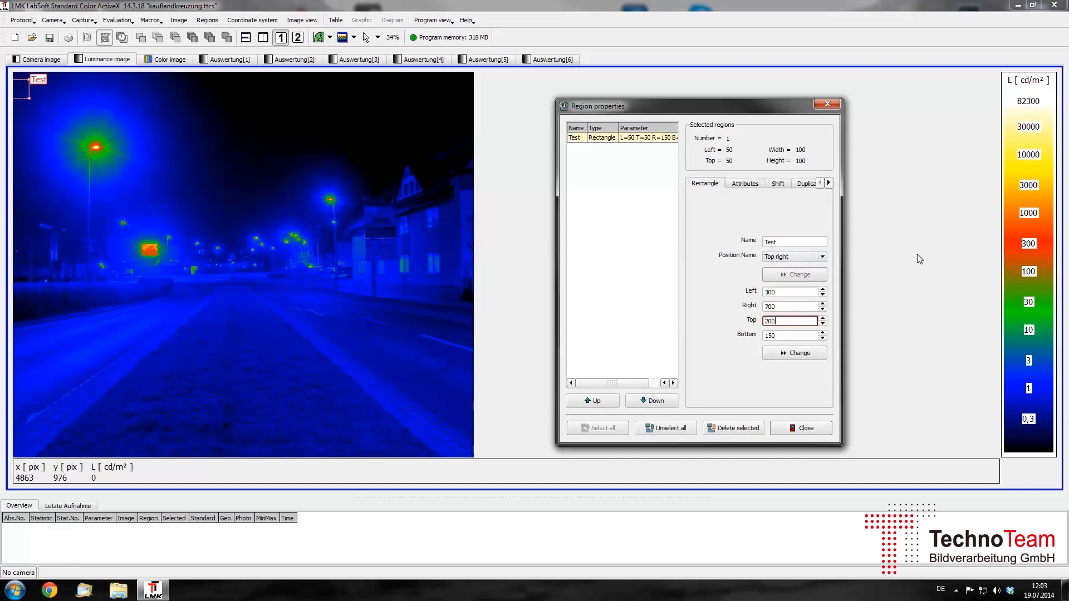
{"action": "key", "text": "Tab"}
{"action": "type", "text": "600"}
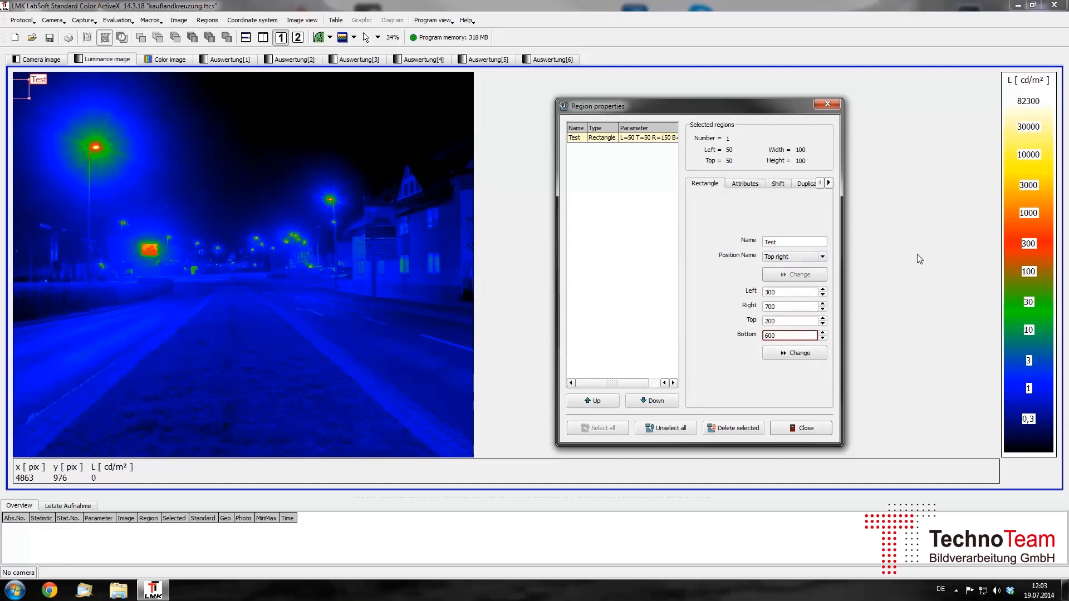
{"action": "left_click", "coordinate": [817, 356]}
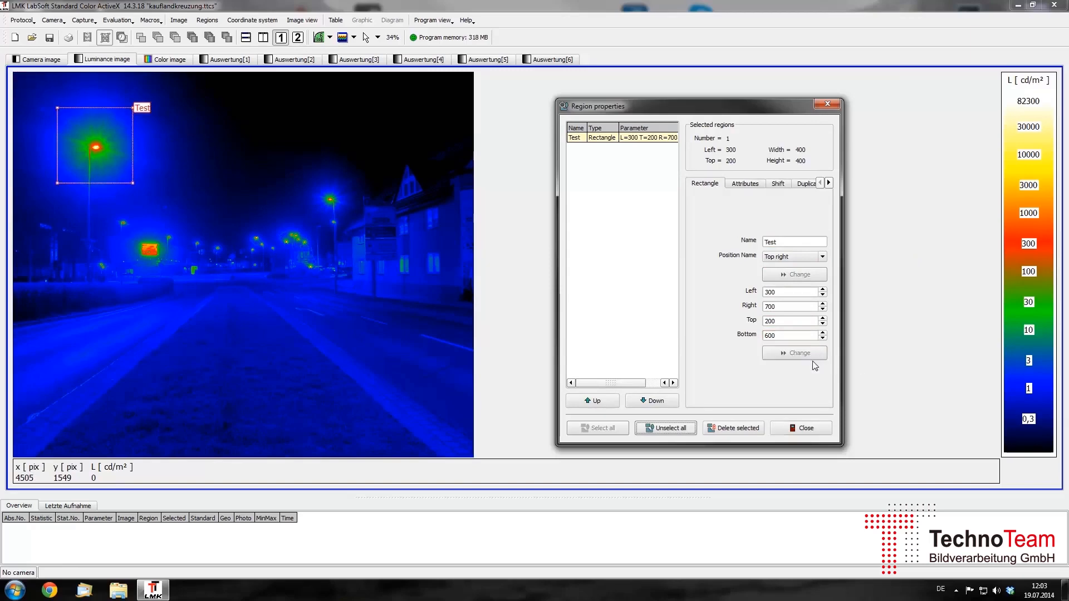
Step: Apply the Lines invisible attribute to the Test rectangle and remove it again
{"action": "left_click", "coordinate": [752, 187]}
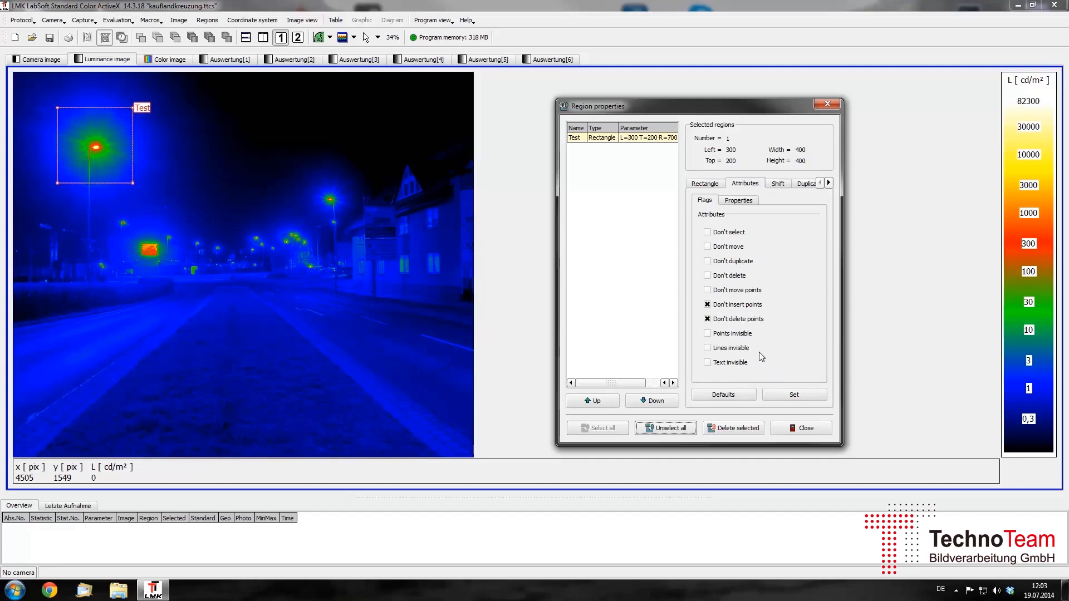
{"action": "left_click", "coordinate": [735, 348]}
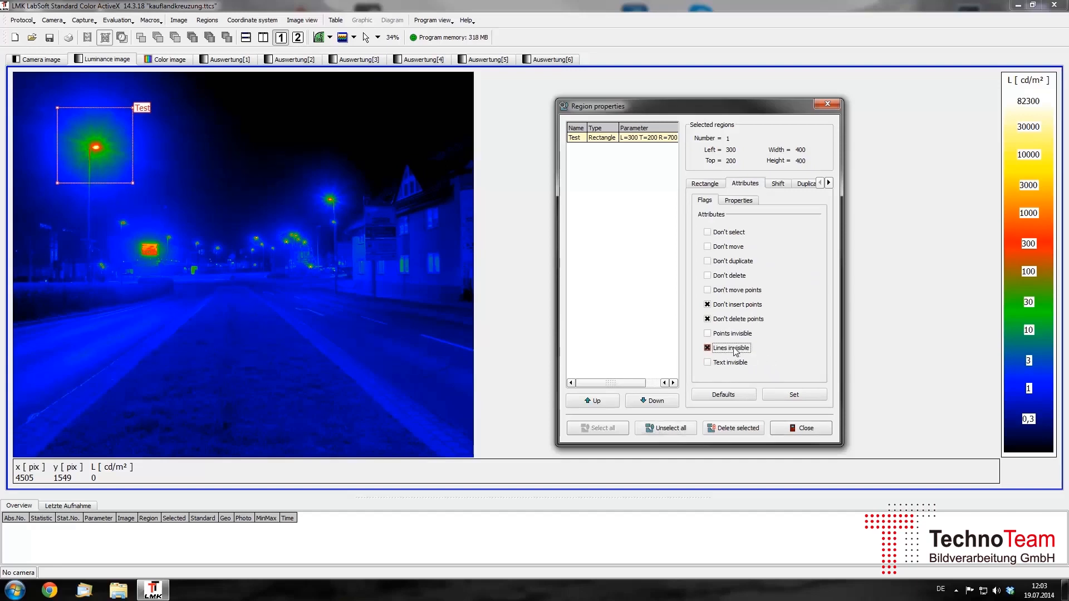
{"action": "left_click", "coordinate": [800, 395]}
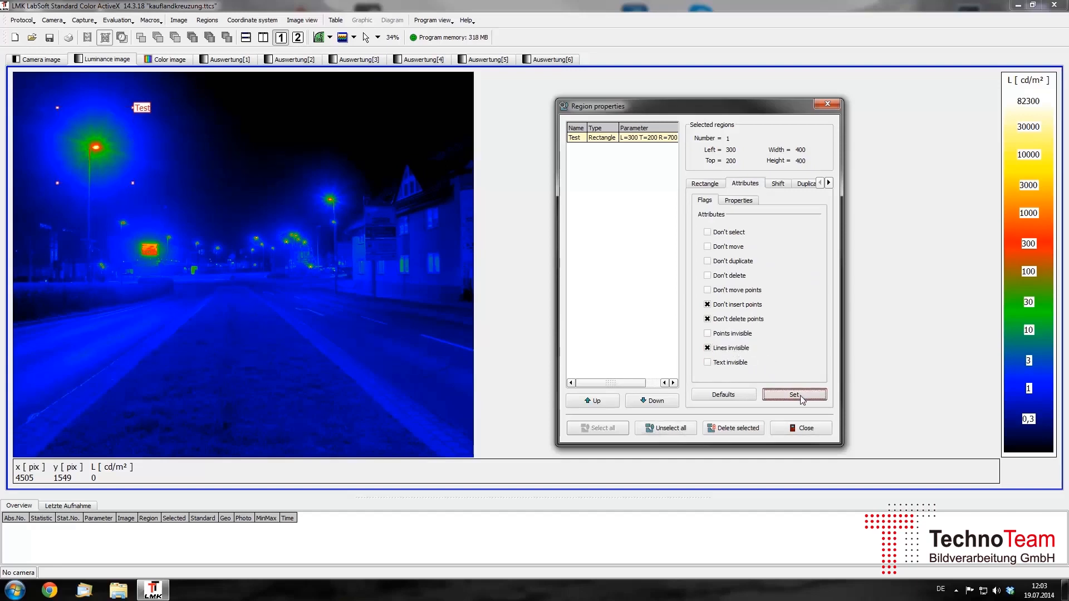
{"action": "left_click", "coordinate": [743, 349]}
{"action": "left_click", "coordinate": [811, 391]}
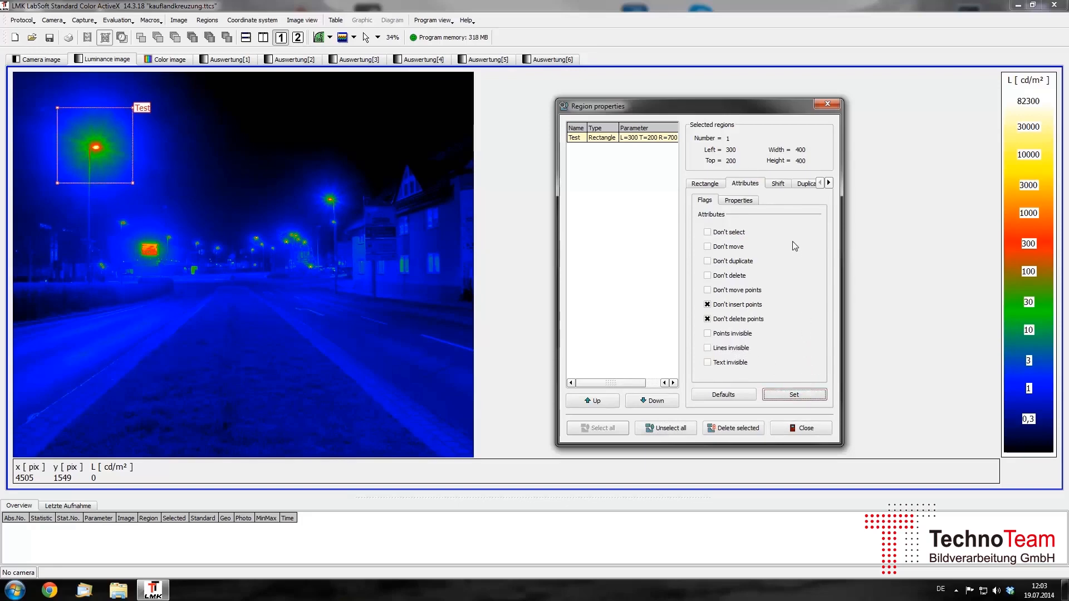
Step: Shift the Test rectangle horizontally by 300 pixels
{"action": "left_click", "coordinate": [779, 185]}
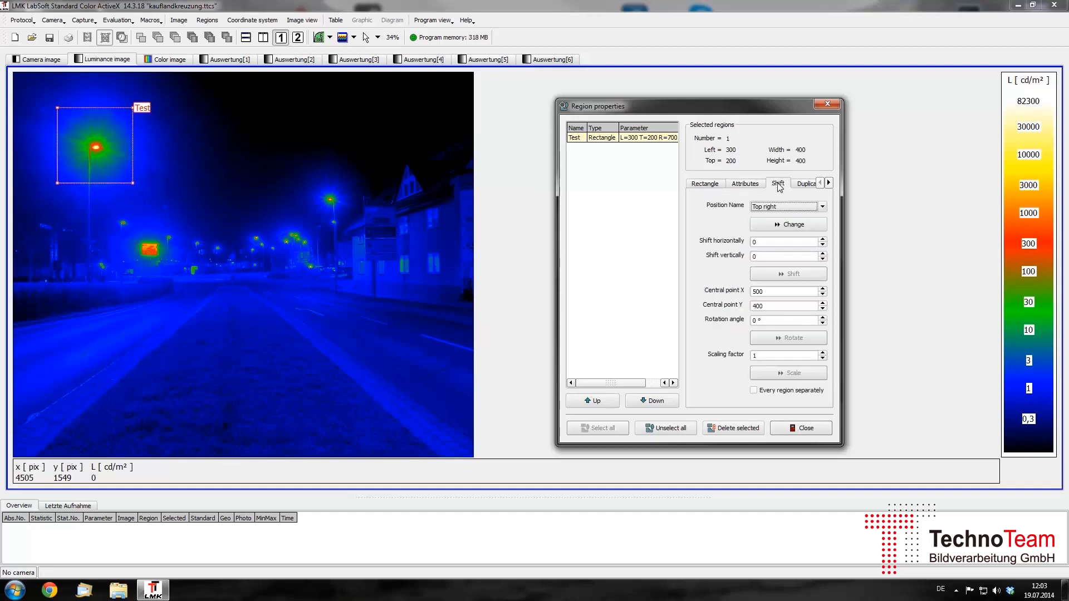
{"action": "left_click", "coordinate": [776, 243]}
{"action": "key", "text": "BackSpace"}
{"action": "type", "text": "300"}
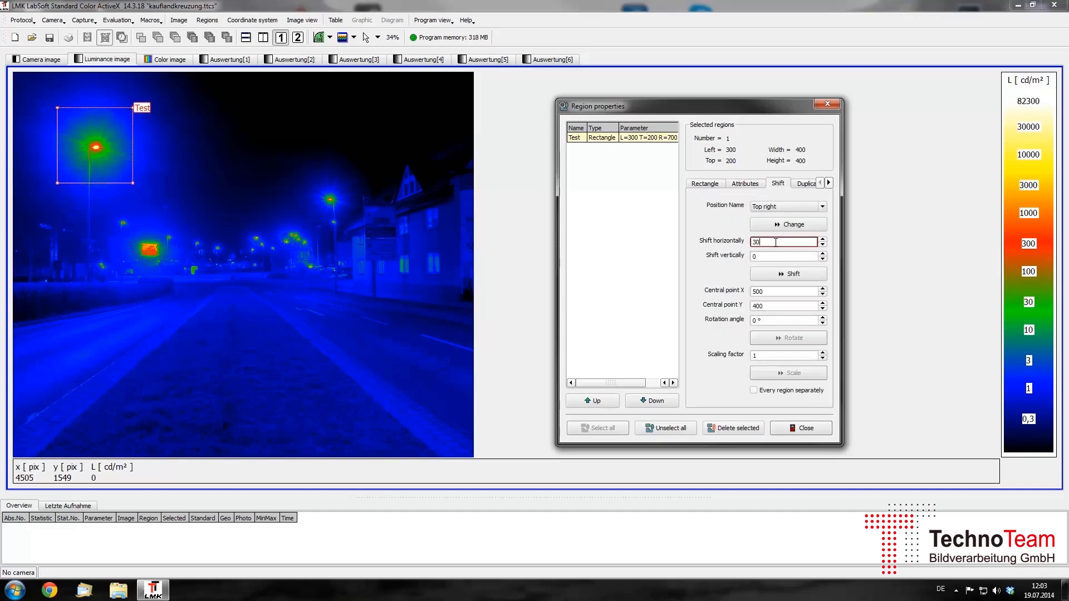
{"action": "left_click", "coordinate": [784, 274]}
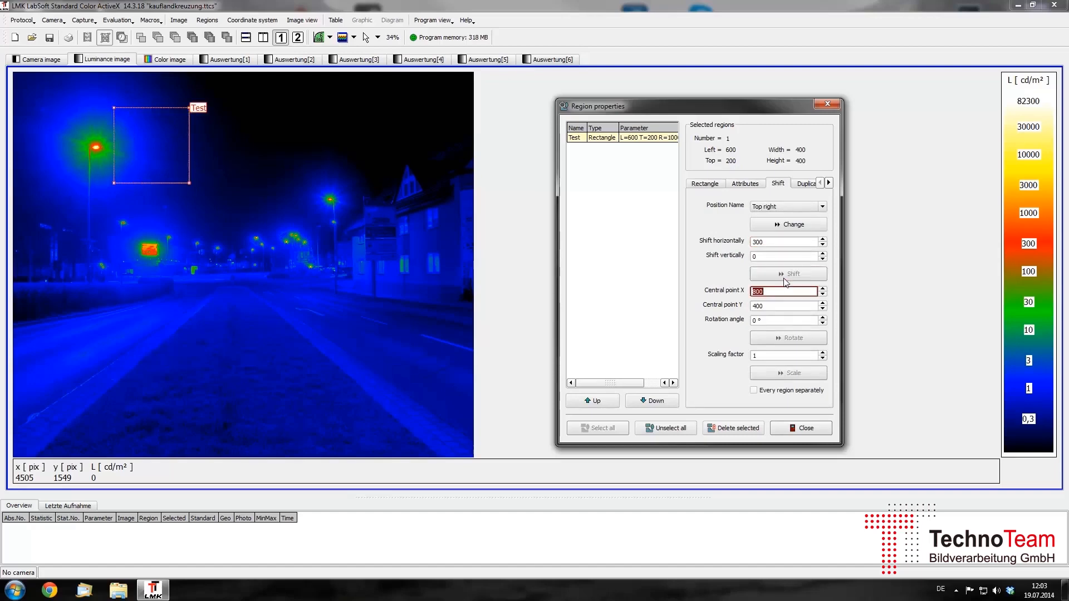
Step: Shift the Test rectangle vertically by 500 pixels
{"action": "left_click", "coordinate": [775, 257]}
{"action": "key", "text": "BackSpace"}
{"action": "type", "text": "500"}
{"action": "left_click", "coordinate": [780, 272]}
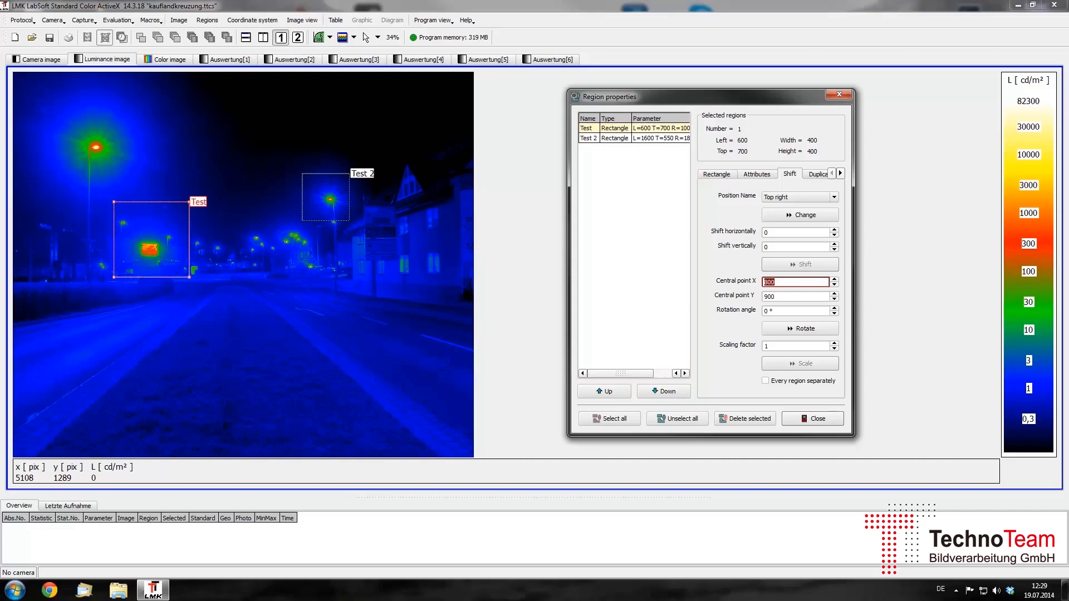
Step: Select the Test and Test 2 rectangles and rotate every region separately by 45°
{"action": "left_click_drag", "start_coordinate": [93, 151], "coordinate": [423, 320]}
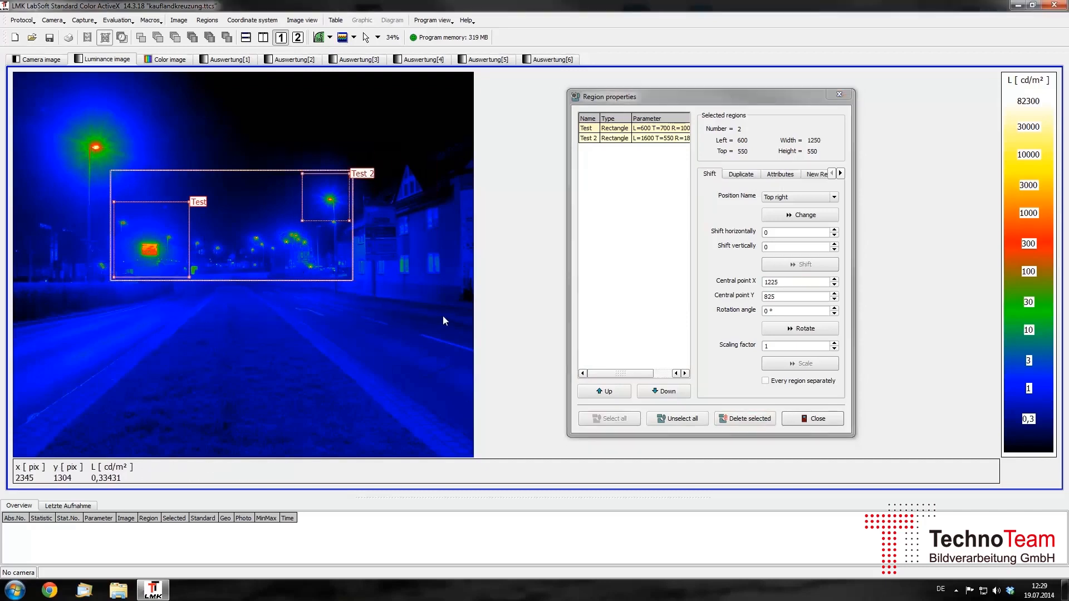
{"action": "left_click", "coordinate": [779, 313]}
{"action": "key", "text": "BackSpace"}
{"action": "type", "text": "45"}
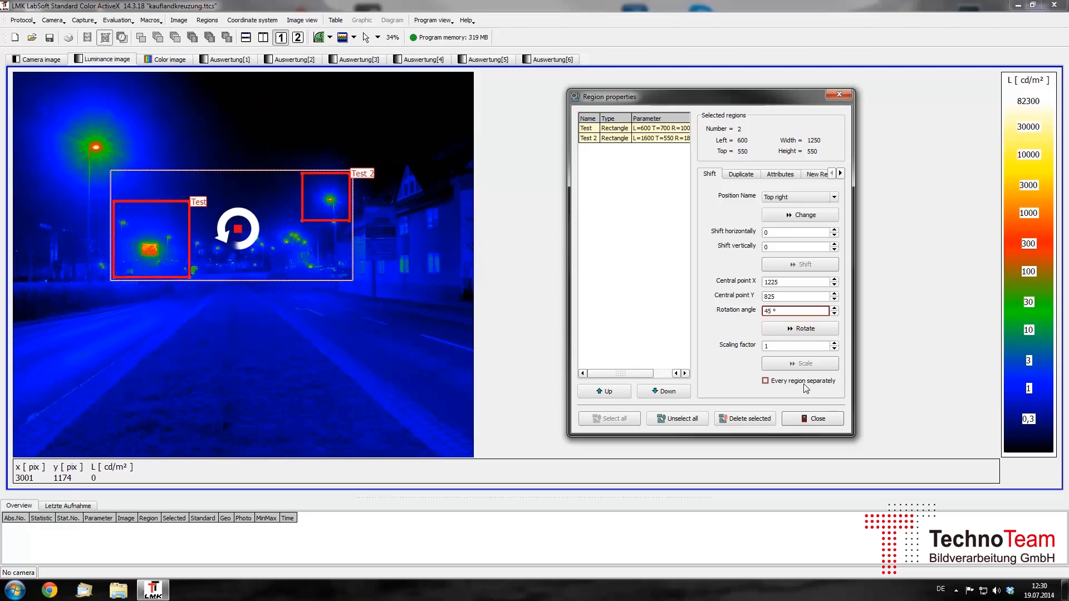
{"action": "left_click", "coordinate": [804, 384]}
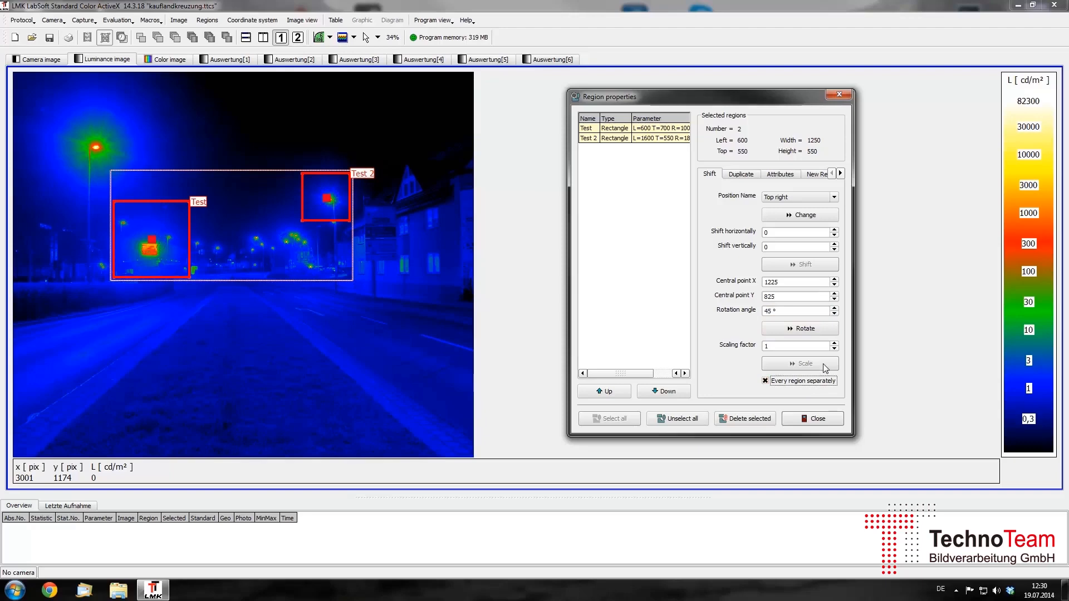
{"action": "left_click", "coordinate": [822, 328]}
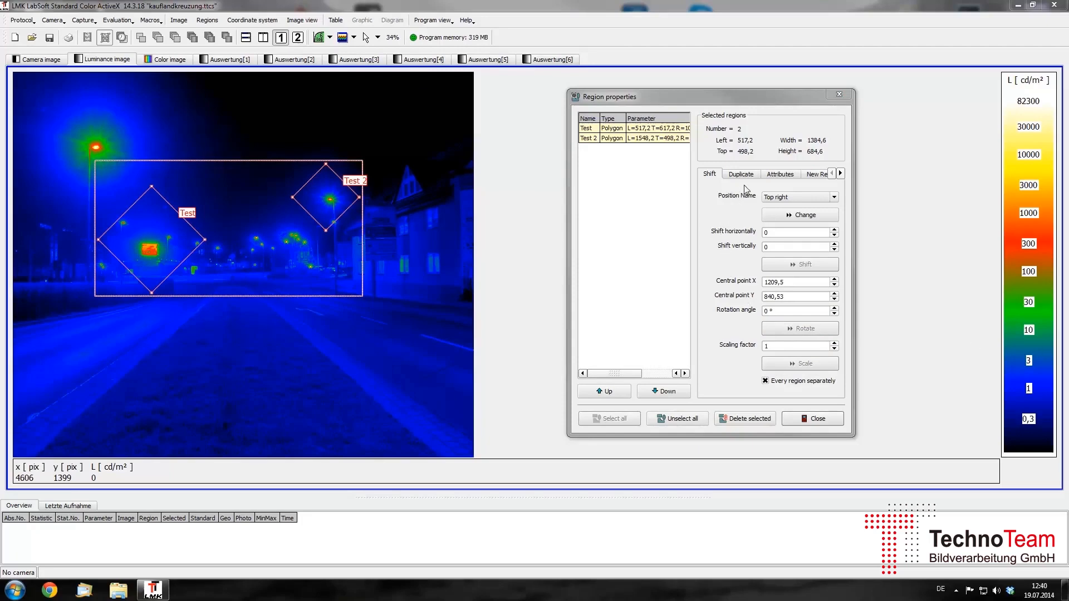
Step: Duplicate the two rotated regions rectangularly with 1 horizontally, 2 vertically and a vertical distance of 700
{"action": "left_click", "coordinate": [755, 175]}
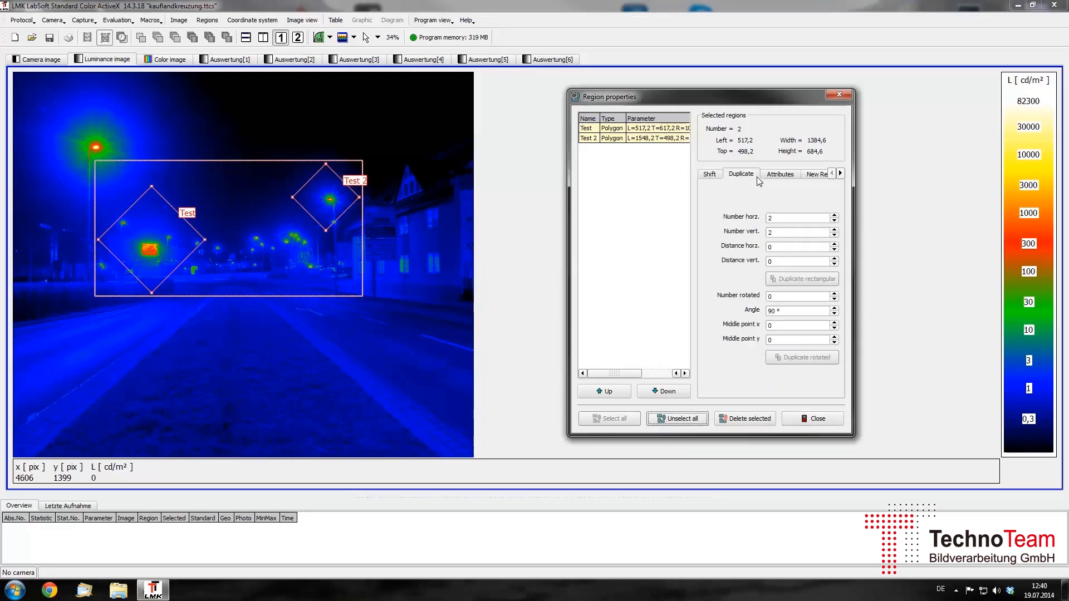
{"action": "left_click", "coordinate": [834, 221]}
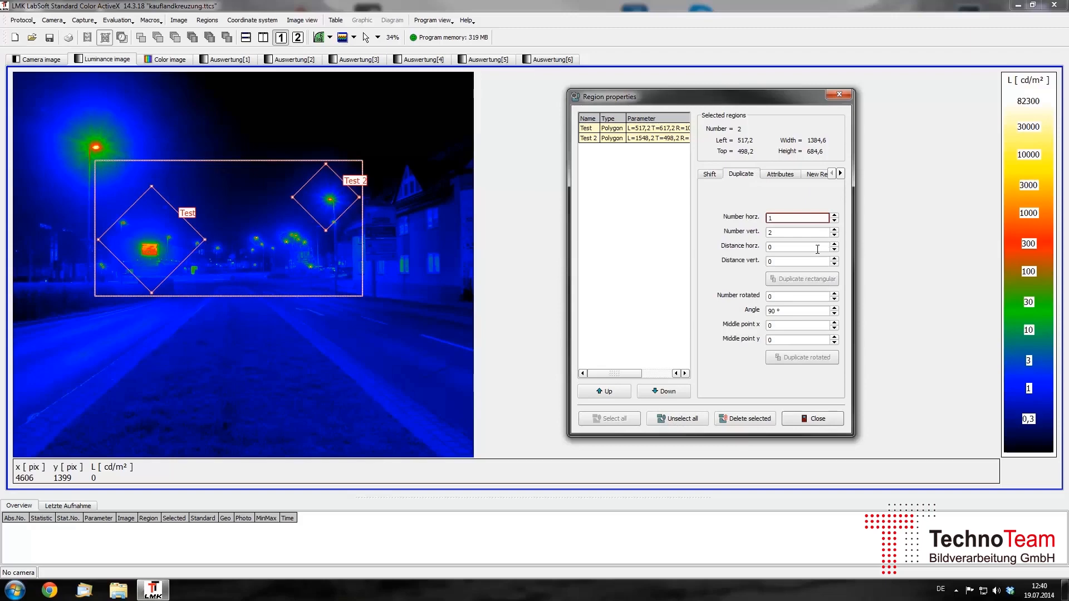
{"action": "left_click", "coordinate": [815, 260]}
{"action": "type", "text": "700"}
{"action": "key", "text": "shift+Tab"}
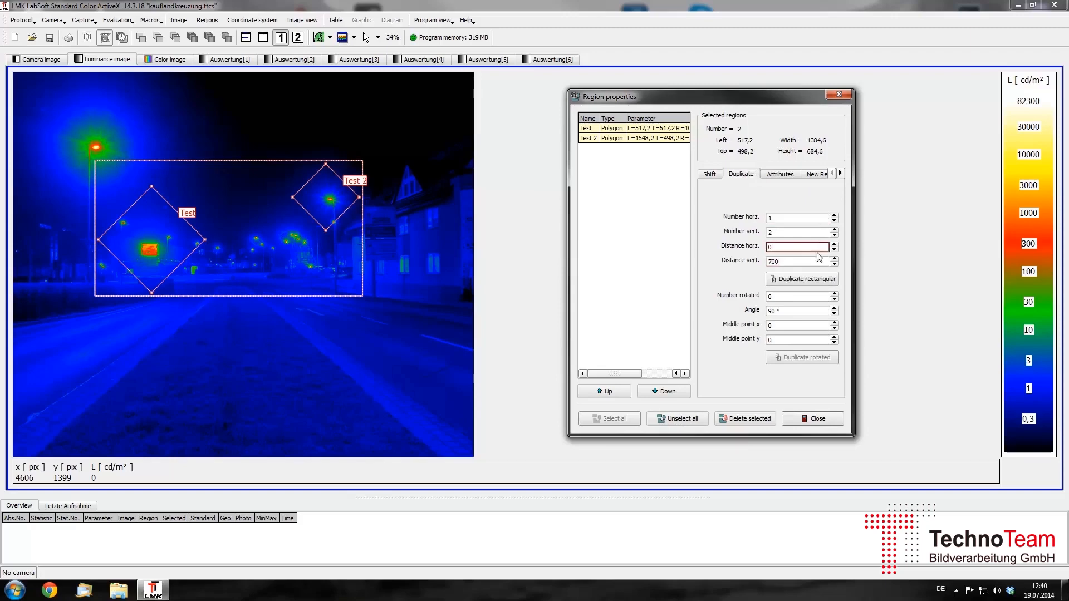
{"action": "left_click", "coordinate": [834, 283]}
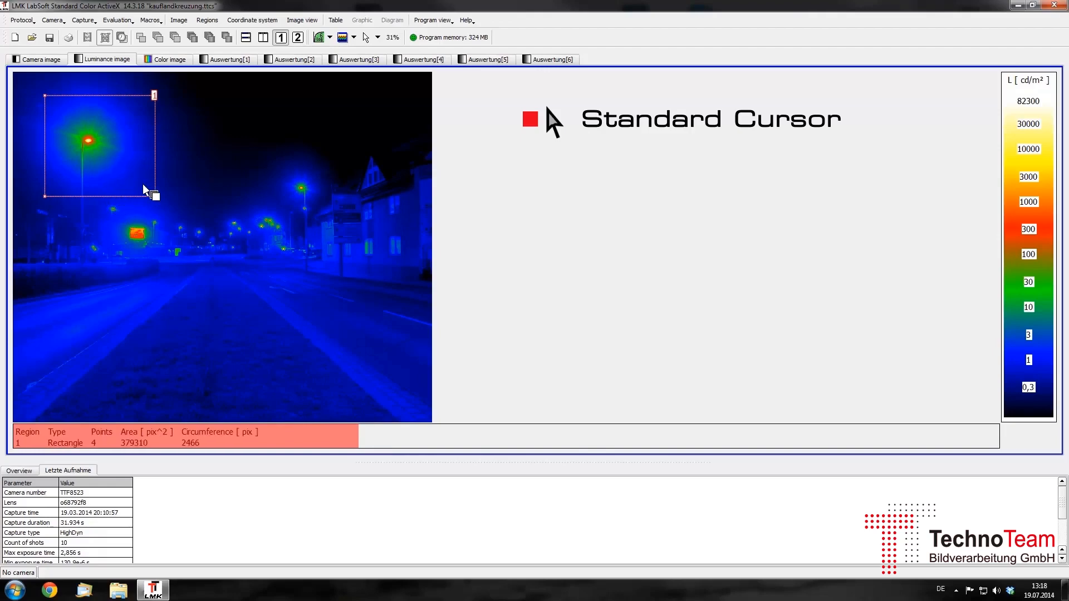
Step: Switch to the enlargement cursor, enlarge the area around the bright sign, and return to the full image
{"action": "right_click", "coordinate": [205, 165]}
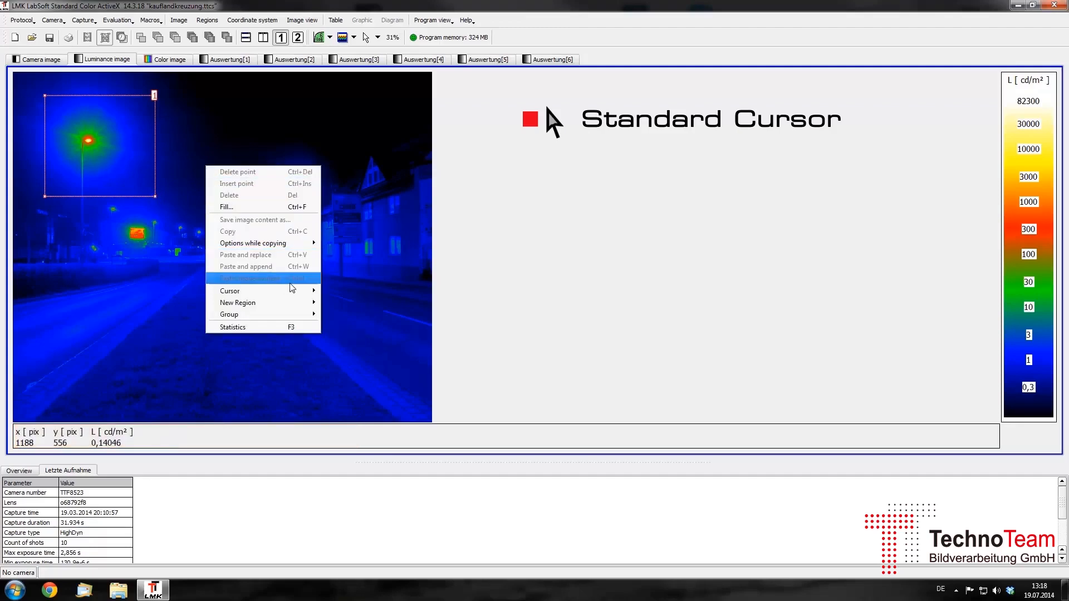
{"action": "mouse_move", "coordinate": [301, 290]}
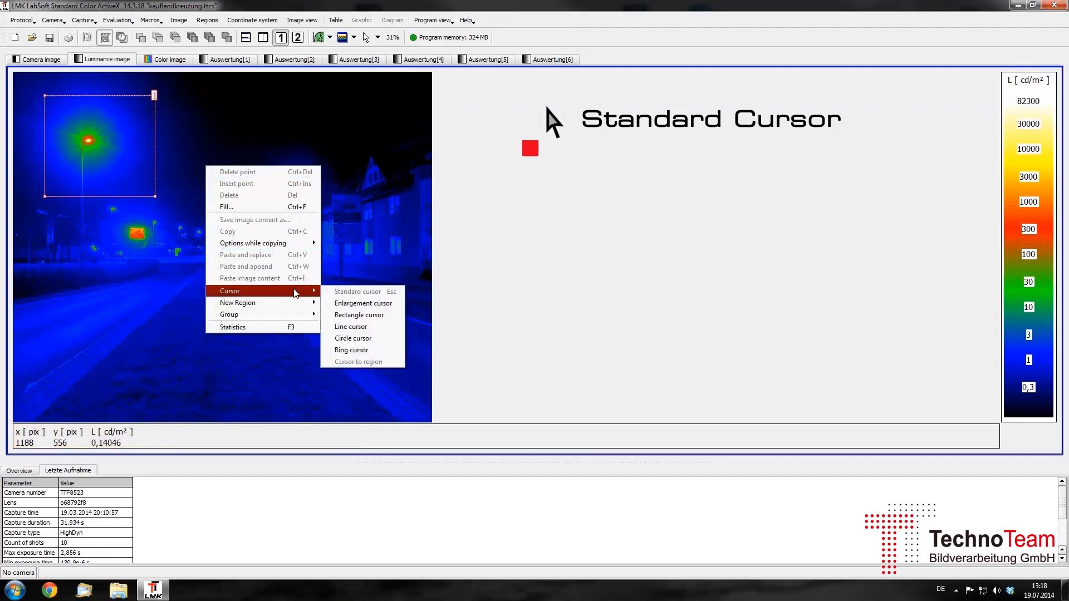
{"action": "left_click", "coordinate": [356, 303]}
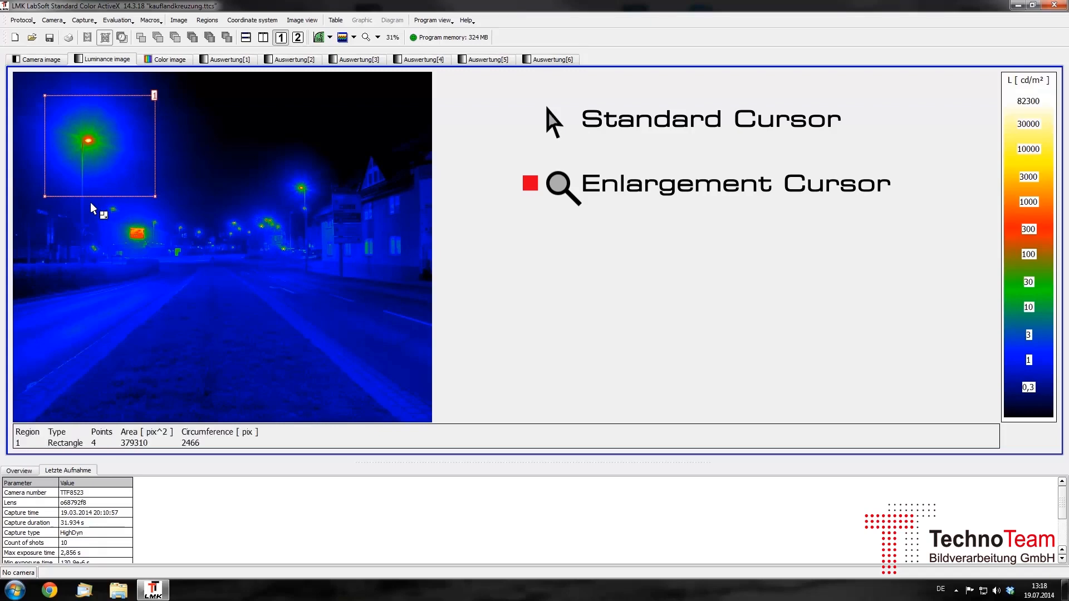
{"action": "left_click_drag", "start_coordinate": [90, 202], "coordinate": [195, 266]}
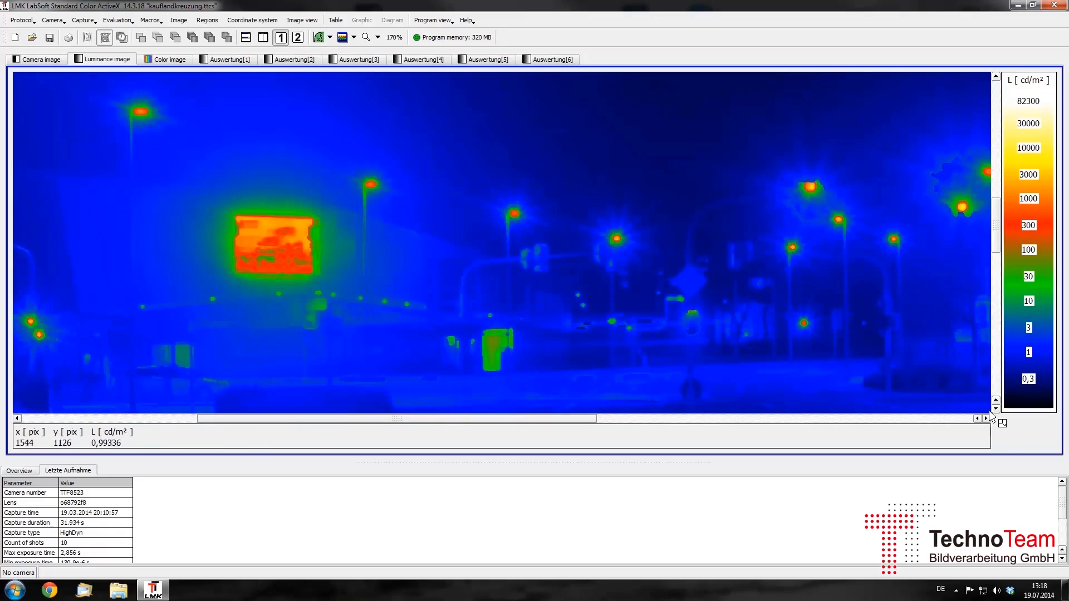
{"action": "mouse_move", "coordinate": [990, 410]}
{"action": "left_mouse_down"}
{"action": "mouse_move", "coordinate": [890, 359]}
{"action": "mouse_move", "coordinate": [167, 111]}
{"action": "left_mouse_up"}
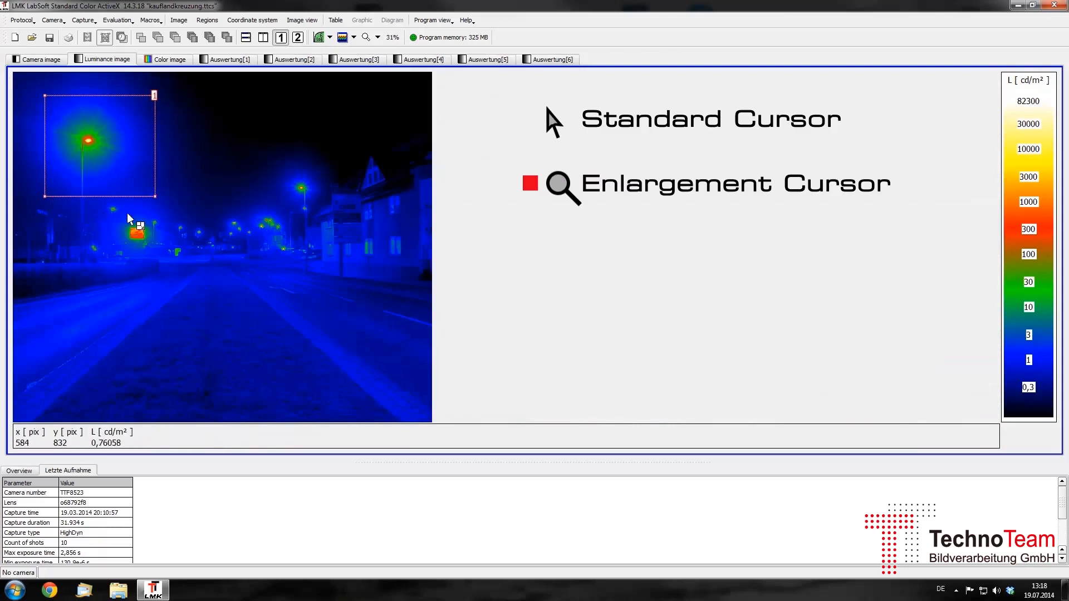
Step: Switch to the rectangle cursor with a height and width of 32 pix and examine the luminance graphic over the road scene
{"action": "right_click", "coordinate": [163, 206]}
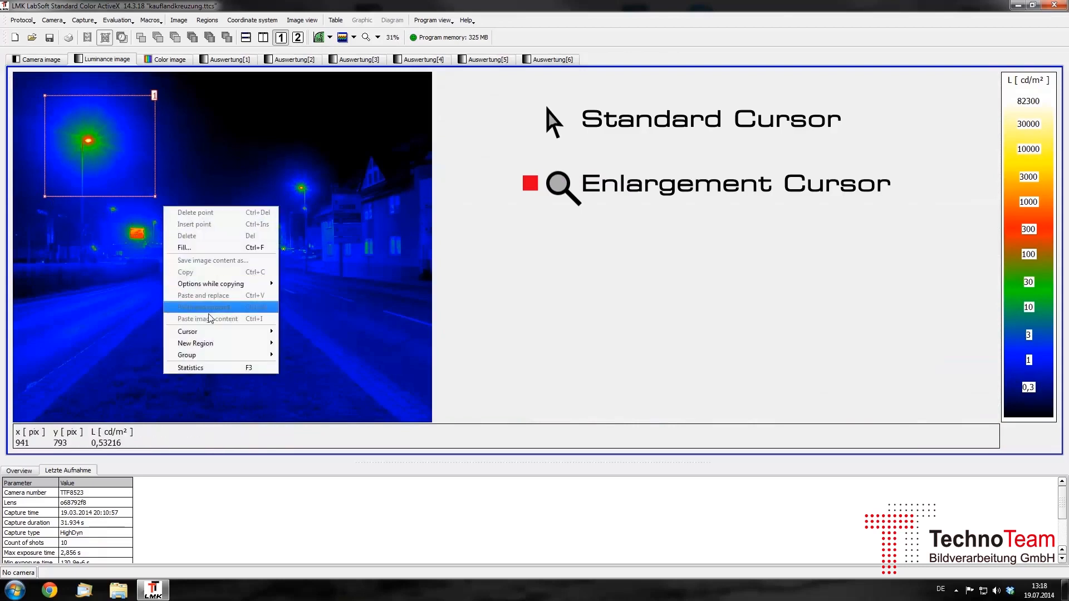
{"action": "mouse_move", "coordinate": [248, 335]}
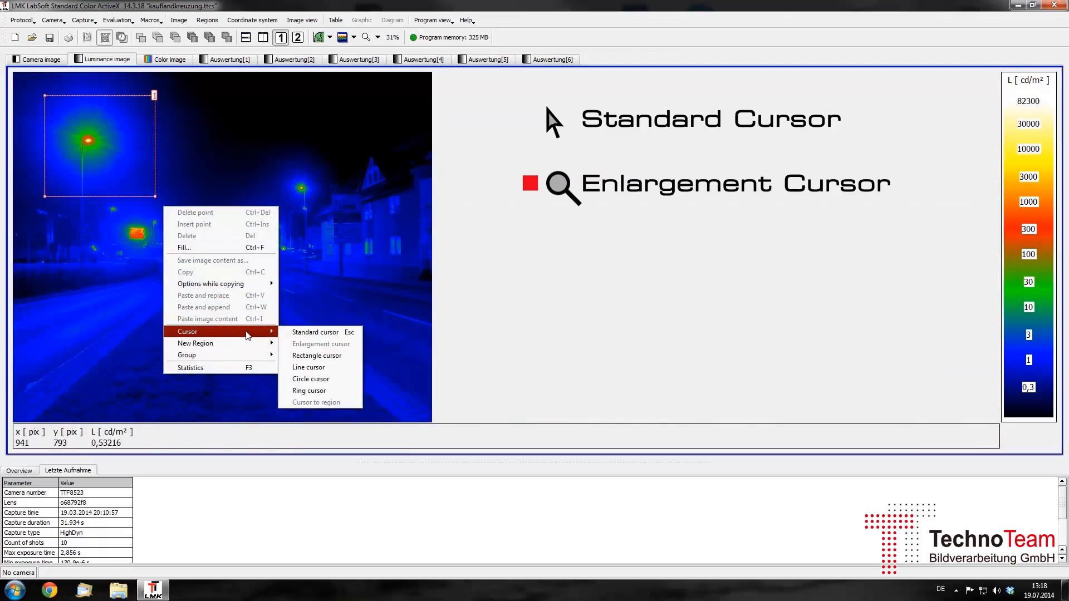
{"action": "left_click", "coordinate": [320, 355]}
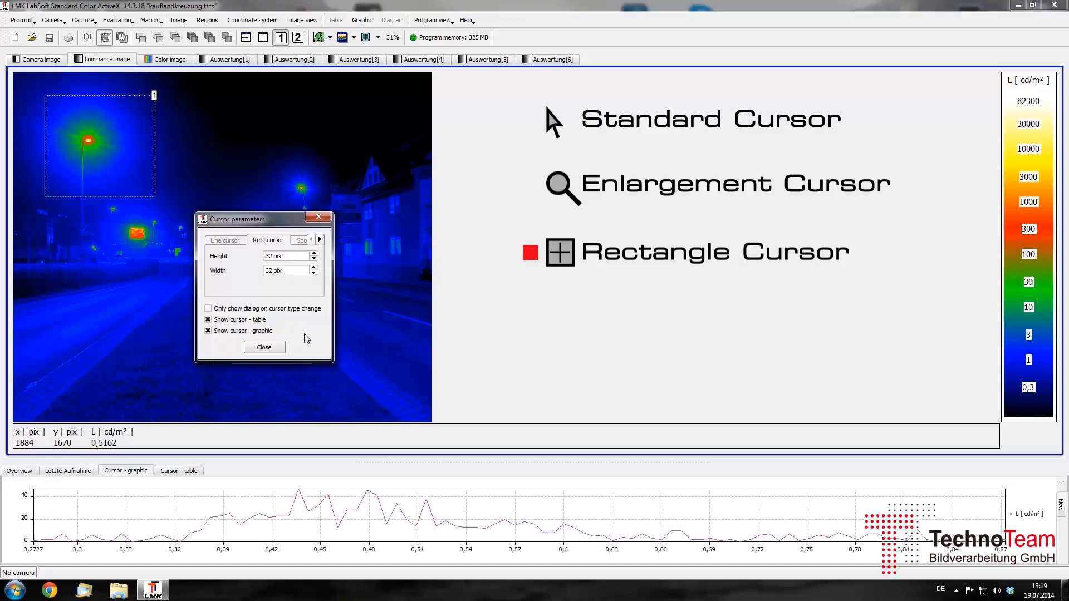
{"action": "left_click", "coordinate": [263, 347]}
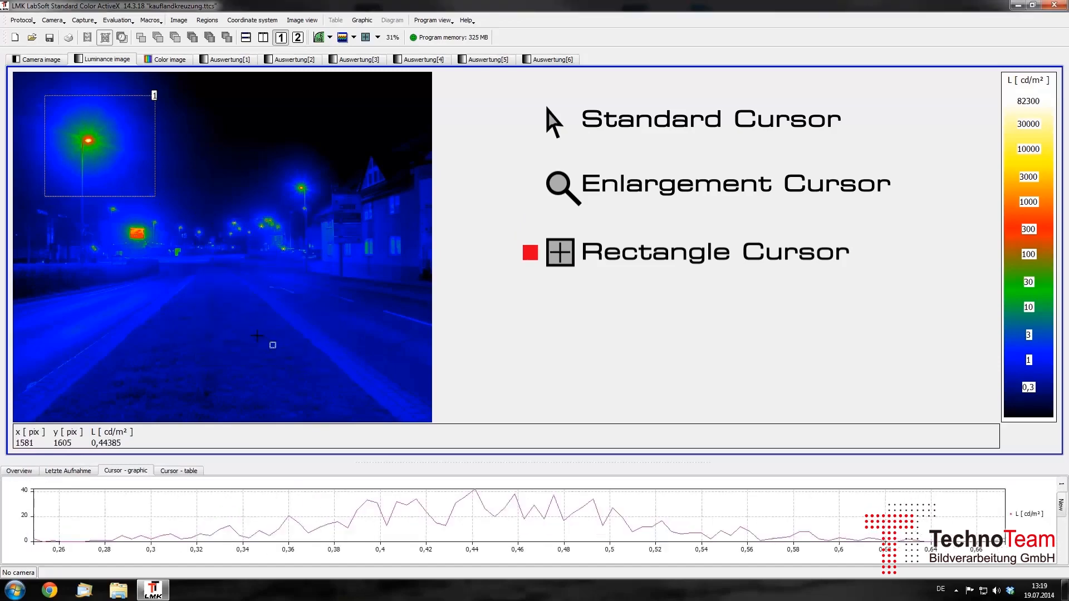
{"action": "scroll", "coordinate": [137, 232], "scroll_direction": "up", "scroll_amount": 5}
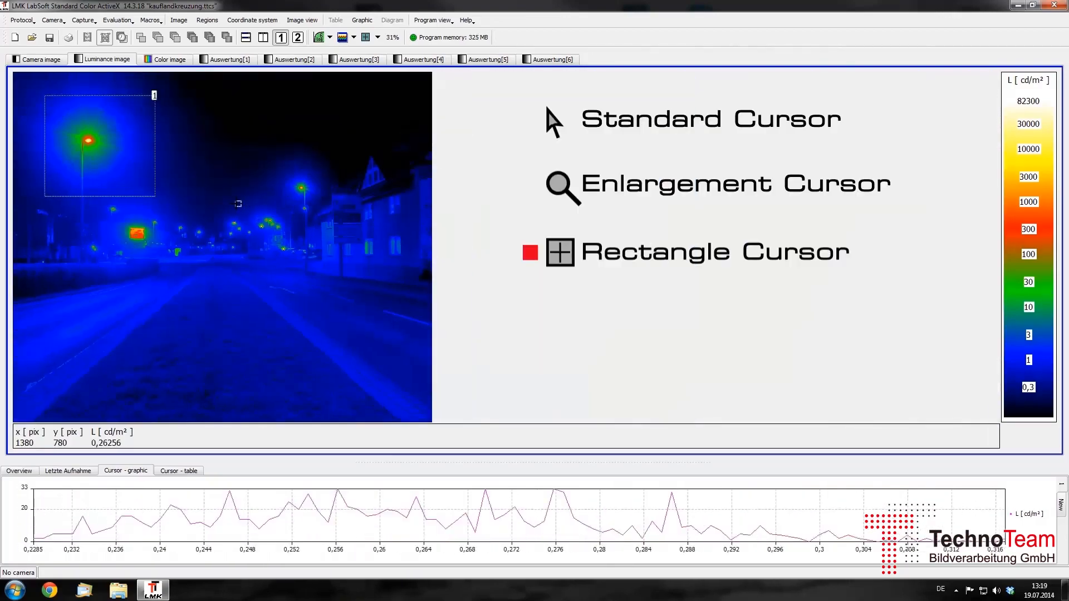
Step: Switch to the line cursor, accept its parameters, and examine the luminance profile around the bright sign at different enlargements
{"action": "right_click", "coordinate": [236, 204]}
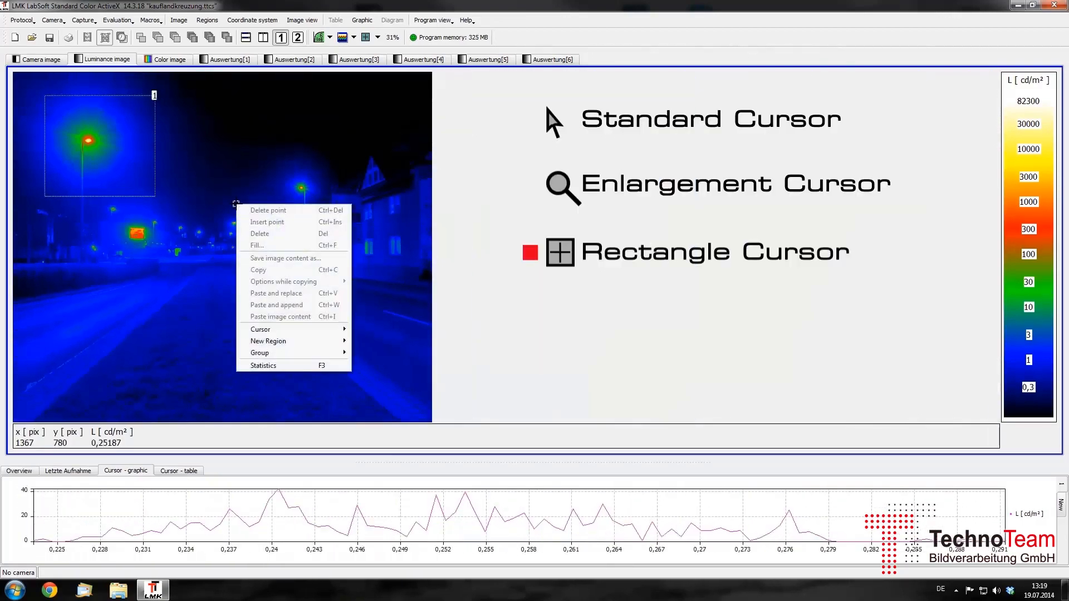
{"action": "mouse_move", "coordinate": [312, 329]}
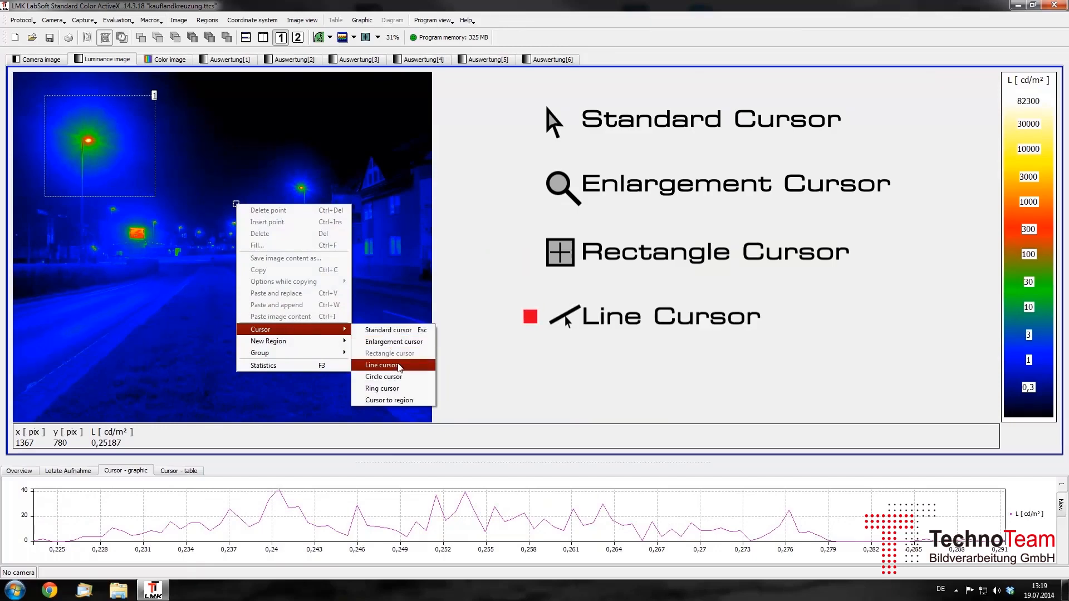
{"action": "left_click", "coordinate": [400, 366]}
{"action": "left_click", "coordinate": [264, 348]}
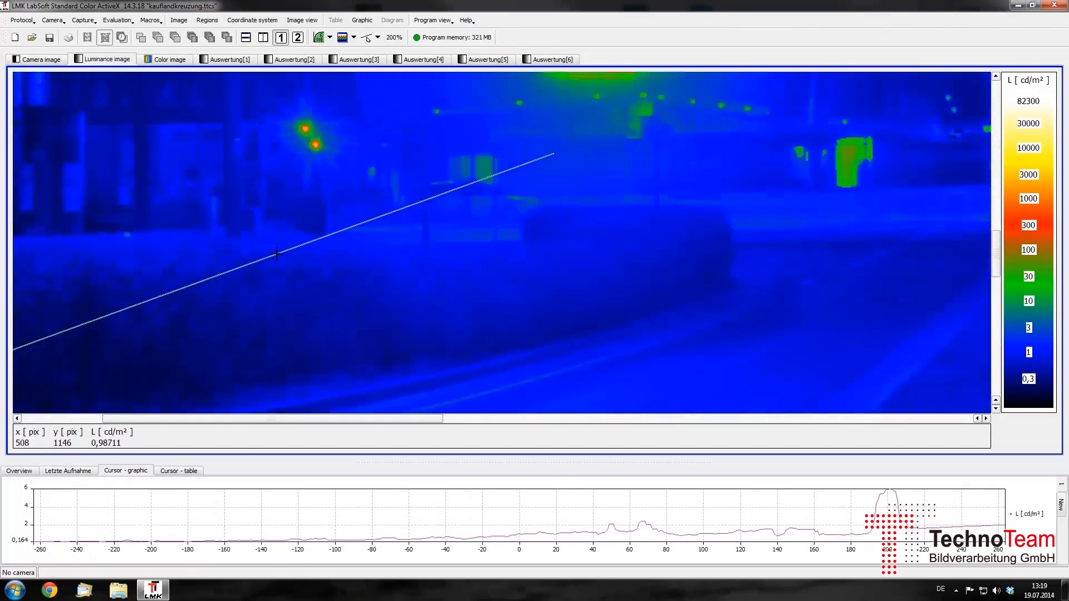
{"action": "scroll", "coordinate": [277, 254], "scroll_direction": "down", "scroll_amount": 2}
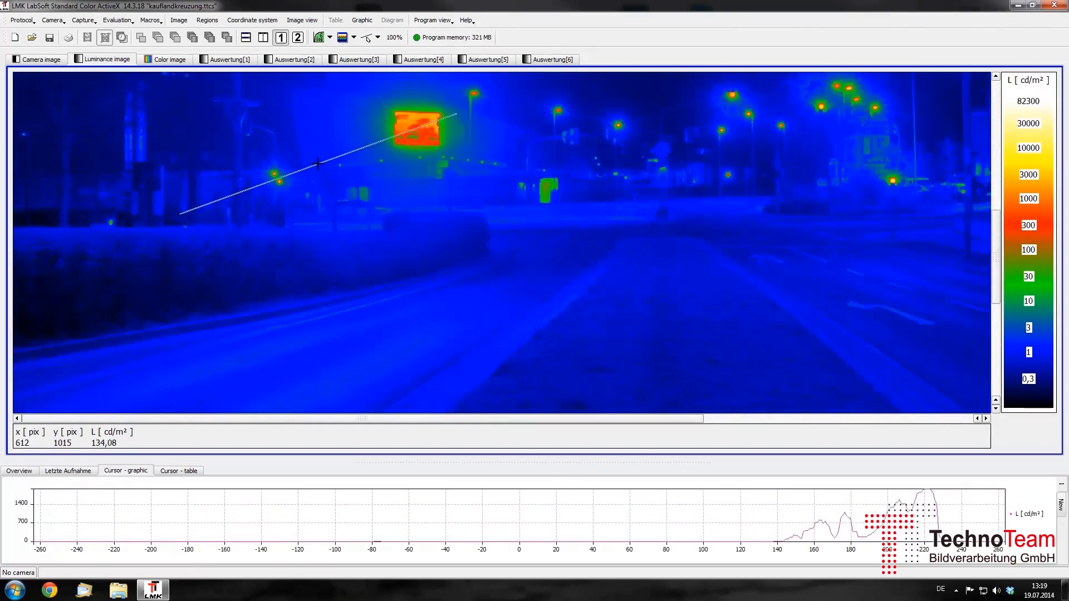
{"action": "mouse_move", "coordinate": [354, 140]}
{"action": "left_mouse_down"}
{"action": "mouse_move", "coordinate": [277, 175]}
{"action": "mouse_move", "coordinate": [450, 117]}
{"action": "mouse_move", "coordinate": [444, 137]}
{"action": "mouse_move", "coordinate": [362, 145]}
{"action": "left_mouse_up"}
{"action": "scroll", "coordinate": [305, 153], "scroll_direction": "down", "scroll_amount": 1}
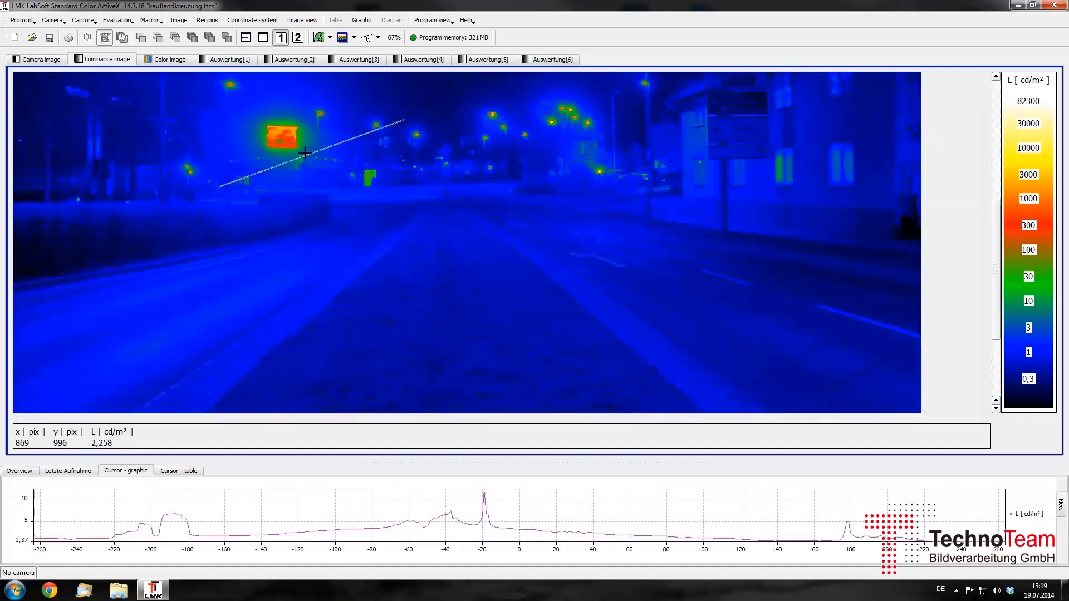
{"action": "scroll", "coordinate": [305, 153], "scroll_direction": "down", "scroll_amount": 2}
Step: Return from the line cursor to the standard cursor
{"action": "right_click", "coordinate": [236, 176]}
{"action": "mouse_move", "coordinate": [282, 329]}
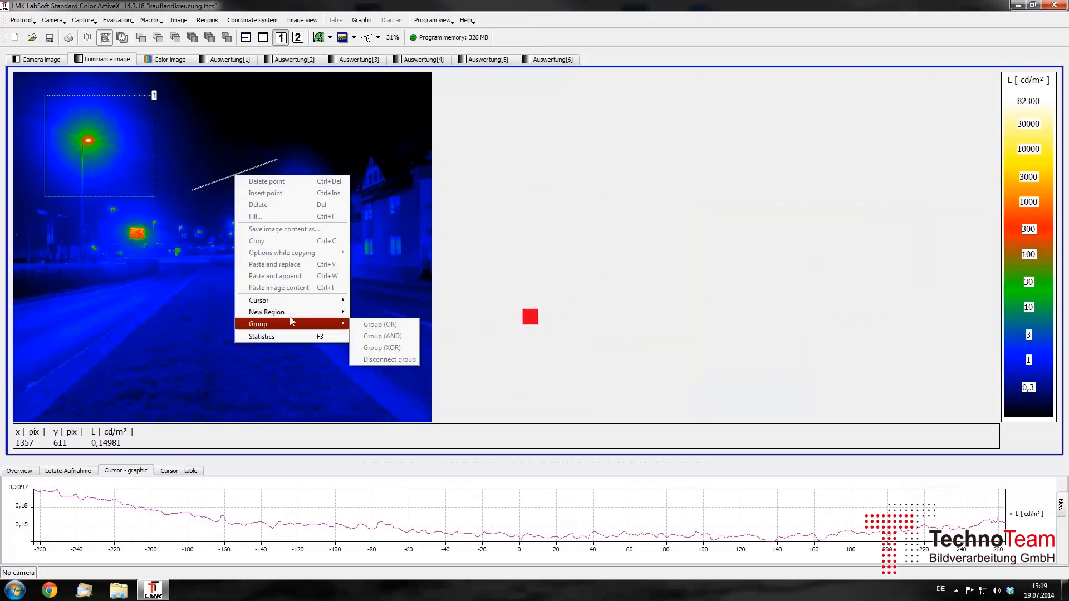
{"action": "left_click", "coordinate": [378, 296]}
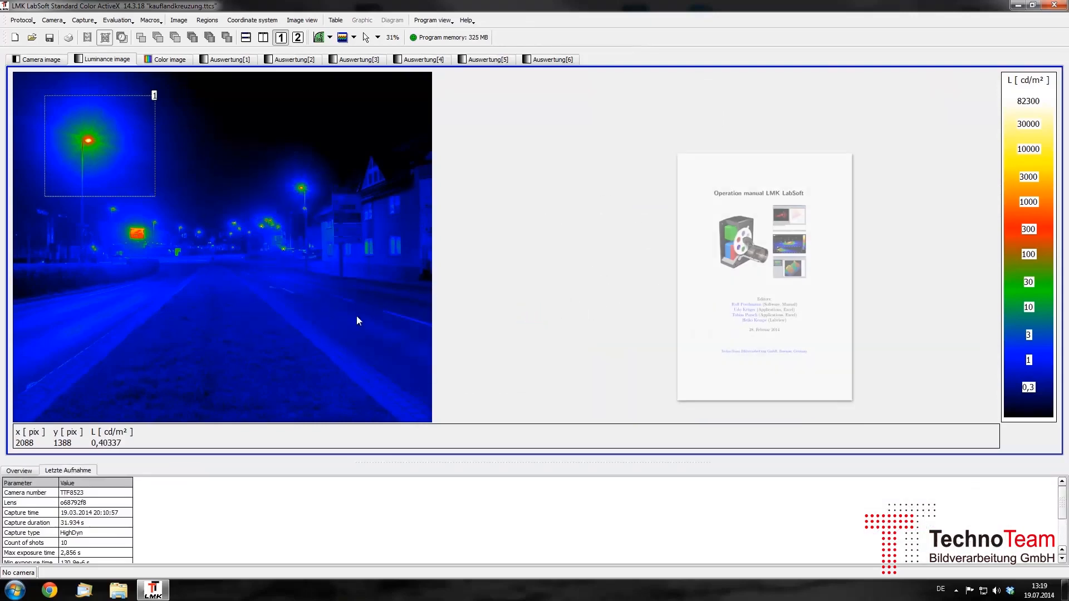